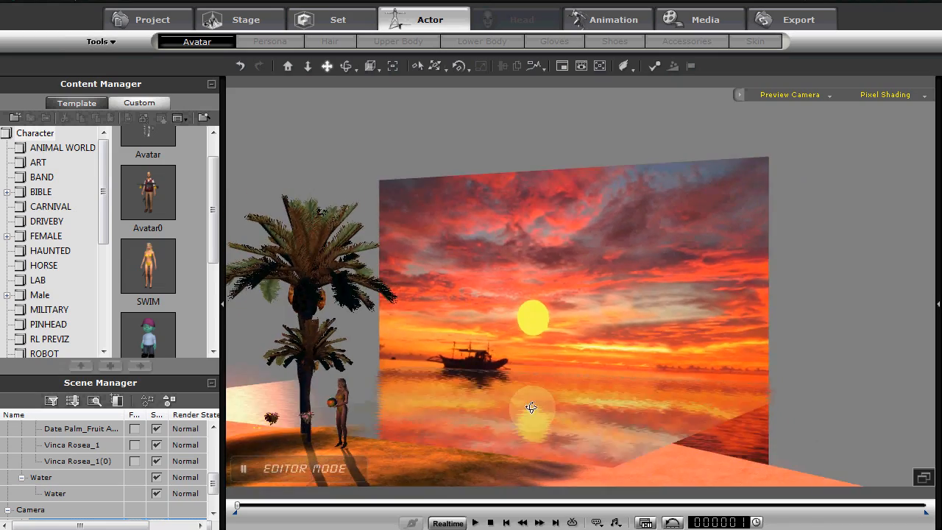
Delete the VUE IslandTerrain prop from beneath the palm trees and avatar
{"action": "right_click_drag", "start_coordinate": [655, 386], "coordinate": [564, 302]}
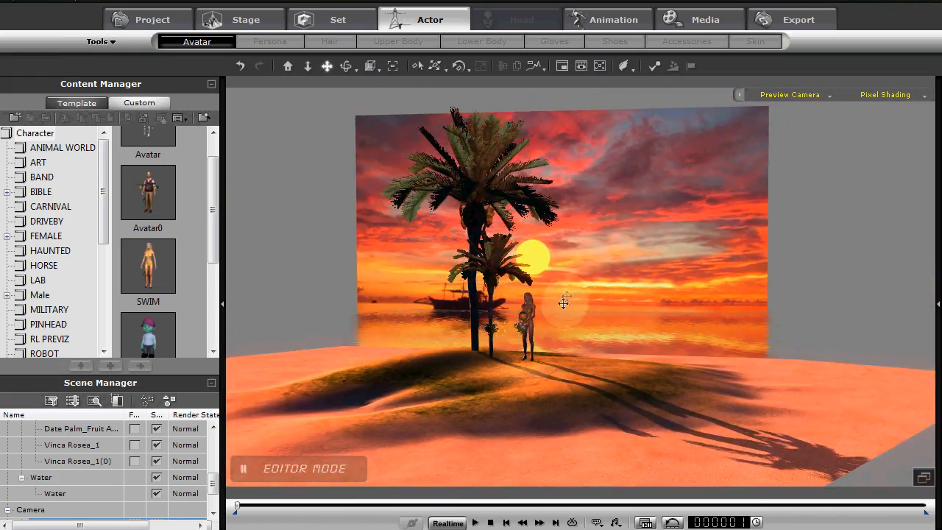
{"action": "left_click", "coordinate": [540, 388]}
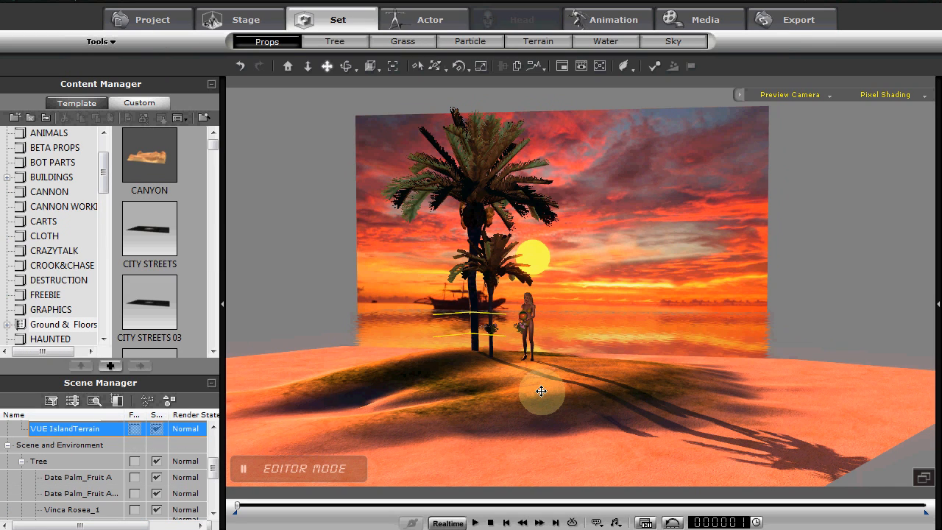
{"action": "key", "text": "Delete"}
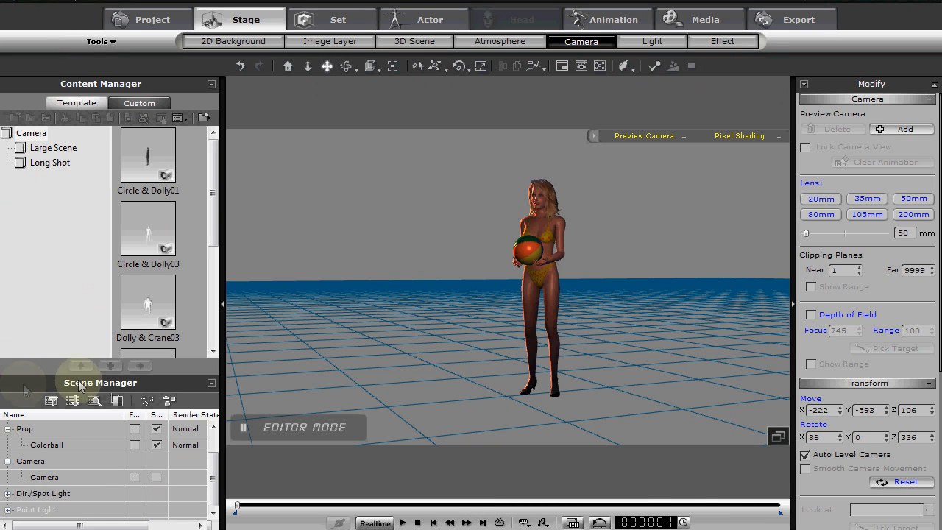
Bring IMG_0356 MOD.jpg from the SKY folder into the 3D scene as an image plane
{"action": "mouse_move", "coordinate": [386, 311]}
{"action": "left_mouse_down"}
{"action": "mouse_move", "coordinate": [424, 337]}
{"action": "mouse_move", "coordinate": [427, 361]}
{"action": "mouse_move", "coordinate": [444, 328]}
{"action": "mouse_move", "coordinate": [417, 366]}
{"action": "mouse_move", "coordinate": [384, 319]}
{"action": "left_mouse_up"}
{"action": "left_click_drag", "start_coordinate": [0, 59], "coordinate": [397, 120]}
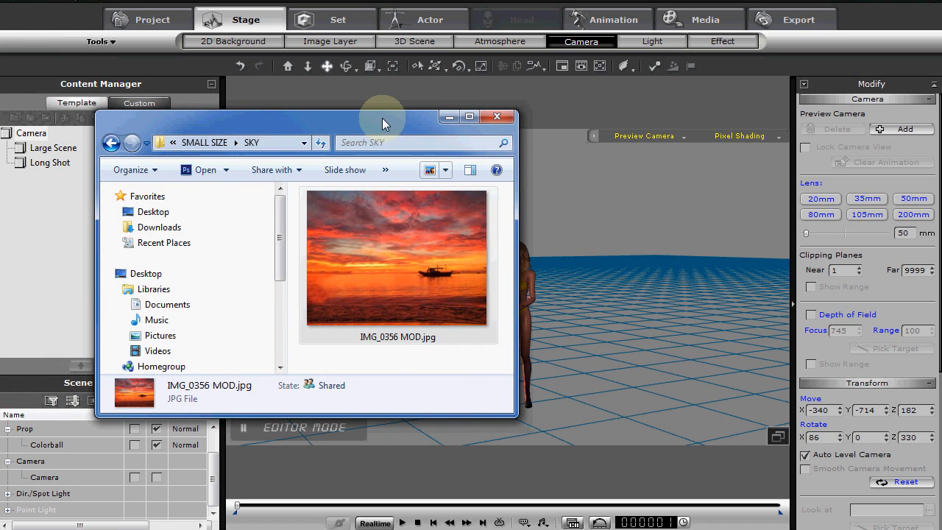
{"action": "left_click_drag", "start_coordinate": [380, 118], "coordinate": [112, 109]}
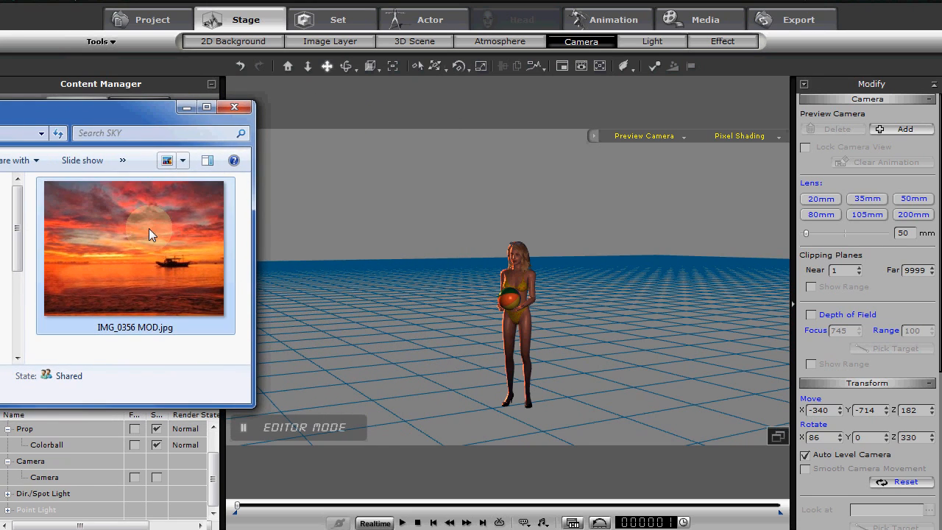
{"action": "left_click_drag", "start_coordinate": [148, 228], "coordinate": [459, 350]}
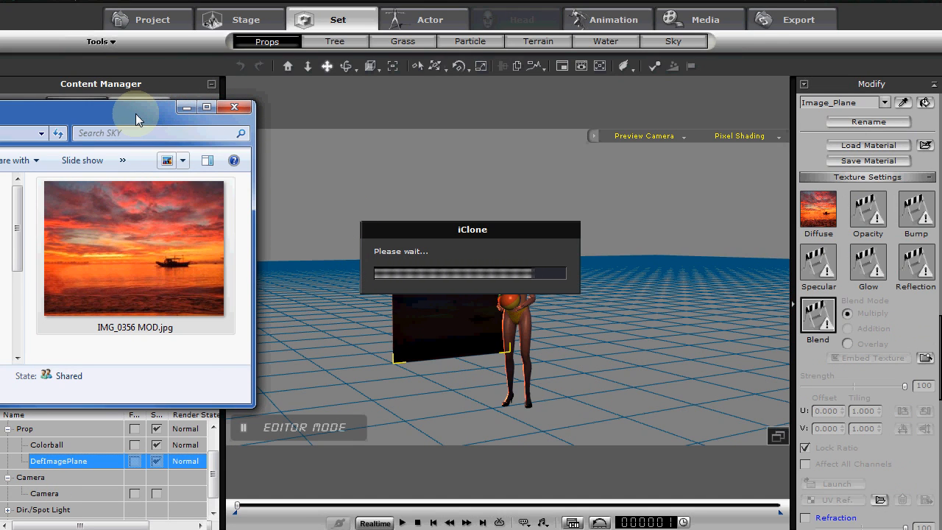
{"action": "left_click_drag", "start_coordinate": [136, 113], "coordinate": [0, 104]}
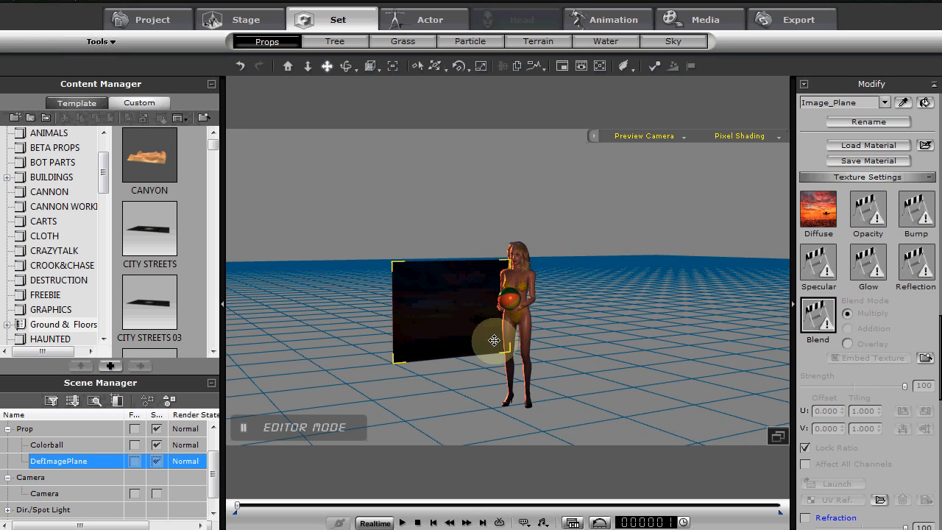
Set the image plane's material Self-Illumination to 100
{"action": "middle_click_drag", "start_coordinate": [540, 341], "coordinate": [540, 375]}
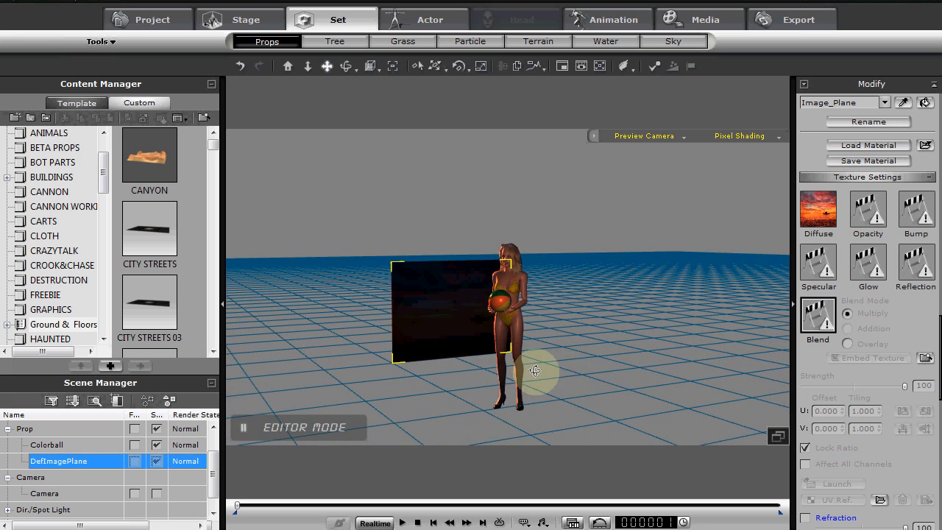
{"action": "left_click", "coordinate": [817, 212]}
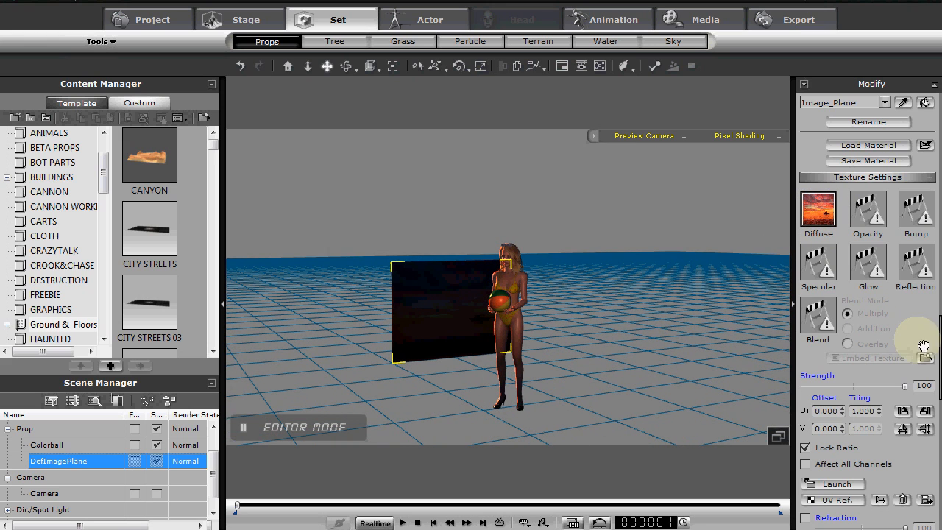
{"action": "scroll", "coordinate": [923, 329], "scroll_direction": "down", "scroll_amount": 7}
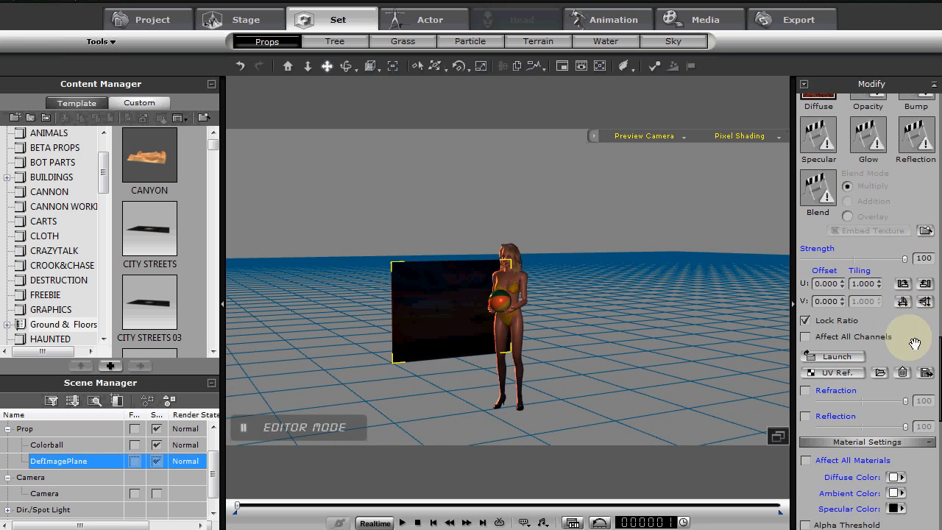
{"action": "scroll", "coordinate": [919, 211], "scroll_direction": "down", "scroll_amount": 1}
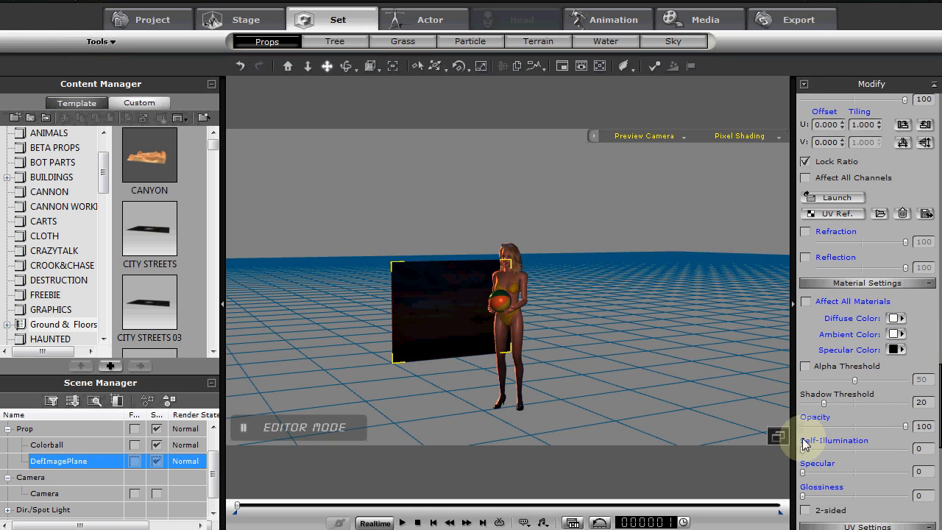
{"action": "left_click_drag", "start_coordinate": [804, 451], "coordinate": [912, 449]}
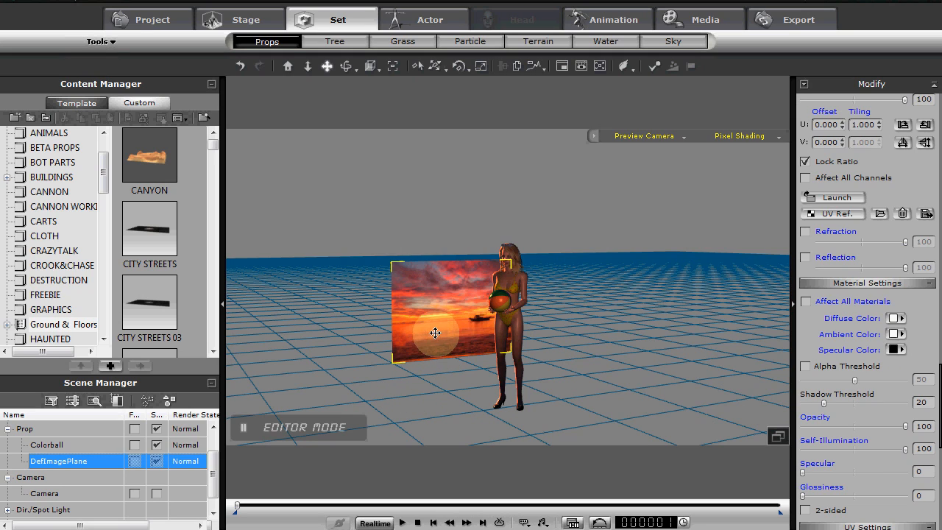
Turn off Cast Shadow and Receive Shadow for the image plane
{"action": "scroll", "coordinate": [920, 251], "scroll_direction": "up", "scroll_amount": 5}
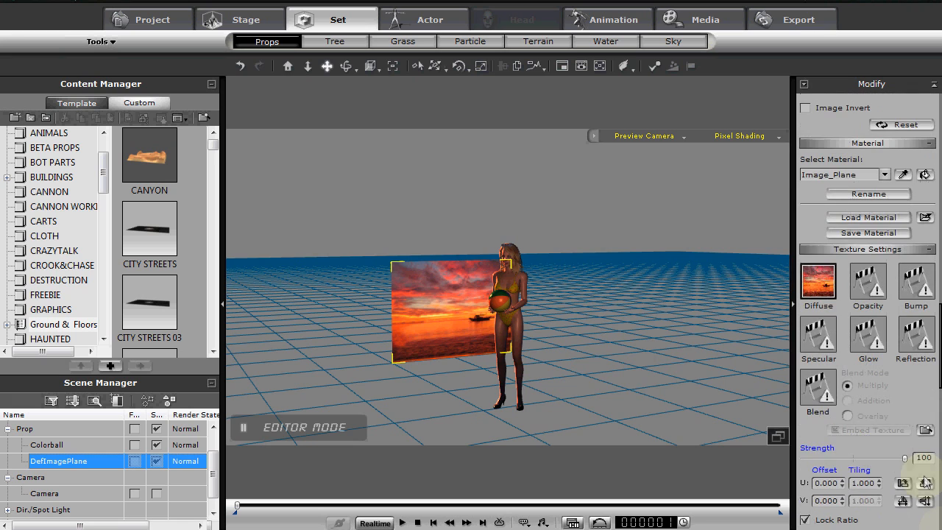
{"action": "left_click_drag", "start_coordinate": [823, 217], "coordinate": [827, 425]}
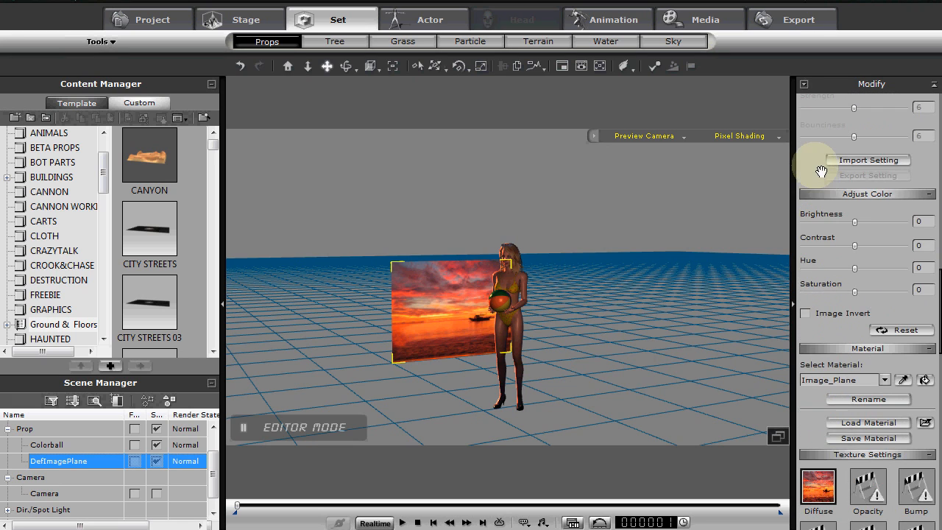
{"action": "left_click_drag", "start_coordinate": [823, 177], "coordinate": [832, 463]}
{"action": "left_click_drag", "start_coordinate": [814, 206], "coordinate": [816, 252]}
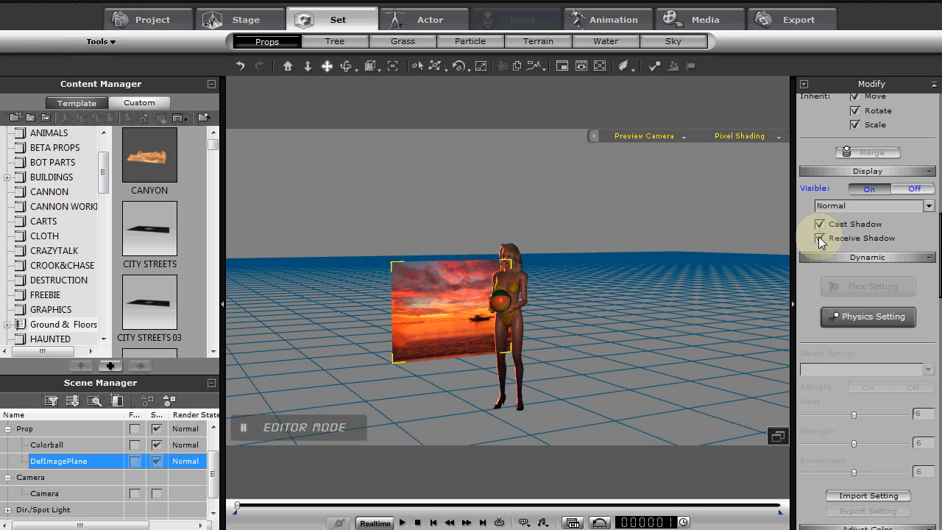
{"action": "left_click", "coordinate": [820, 238]}
{"action": "left_click", "coordinate": [819, 223]}
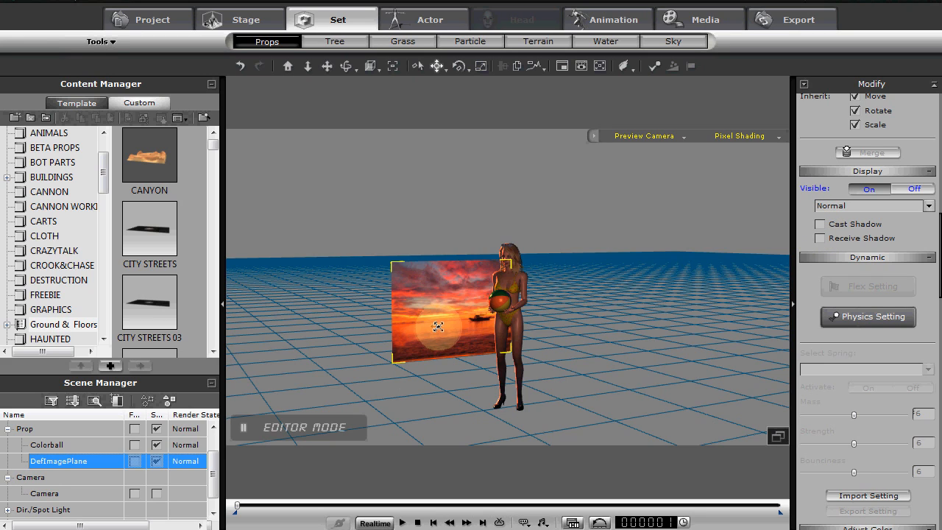
Enlarge the sunset image plane and place it as a backdrop behind the avatar
{"action": "left_click_drag", "start_coordinate": [438, 334], "coordinate": [549, 396]}
{"action": "right_click_drag", "start_coordinate": [506, 396], "coordinate": [652, 385]}
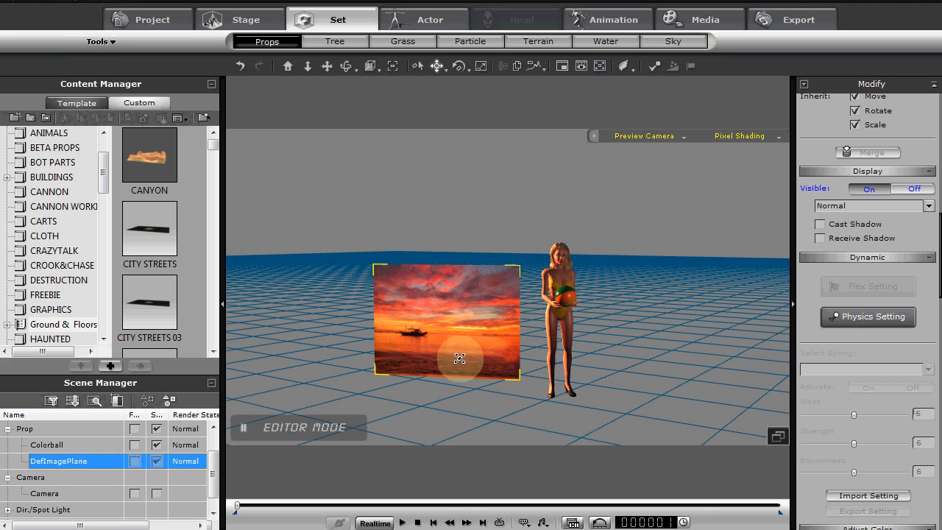
{"action": "left_click_drag", "start_coordinate": [446, 340], "coordinate": [689, 179]}
{"action": "right_click_drag", "start_coordinate": [560, 379], "coordinate": [475, 401]}
{"action": "scroll", "coordinate": [475, 392], "scroll_direction": "down", "scroll_amount": 5}
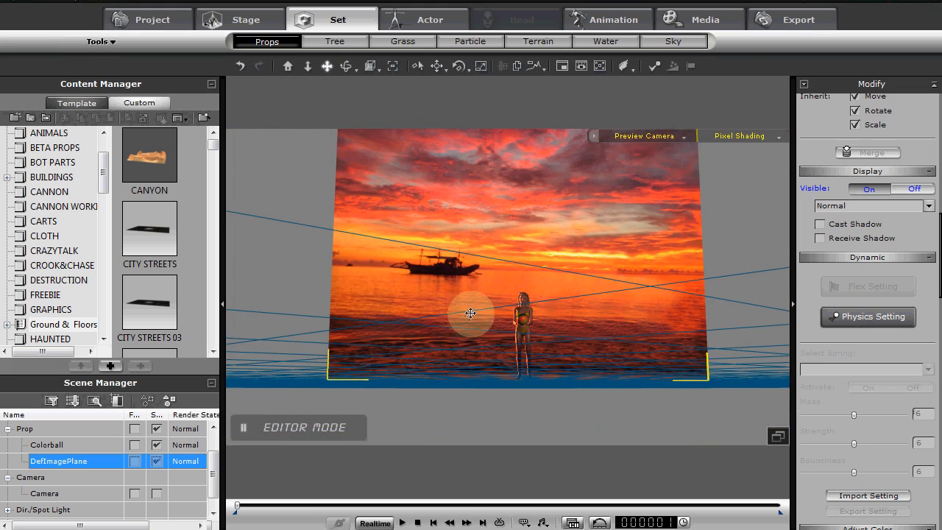
Move the image plane farther back from the avatar and sink its lower edge below the ground grid
{"action": "right_click_drag", "start_coordinate": [471, 313], "coordinate": [521, 446]}
{"action": "left_click_drag", "start_coordinate": [485, 348], "coordinate": [466, 173]}
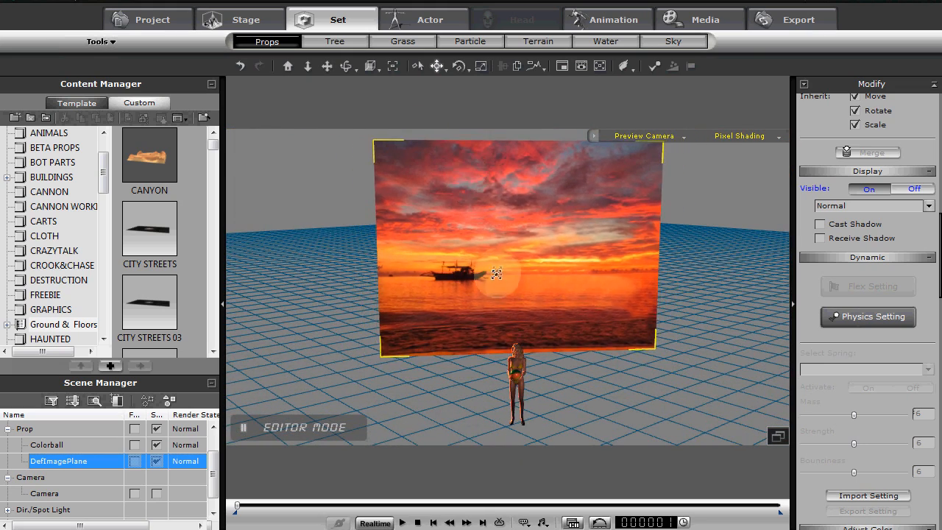
{"action": "mouse_move", "coordinate": [498, 273]}
{"action": "left_mouse_down"}
{"action": "mouse_move", "coordinate": [480, 169]}
{"action": "mouse_move", "coordinate": [503, 267]}
{"action": "mouse_move", "coordinate": [500, 415]}
{"action": "left_mouse_up"}
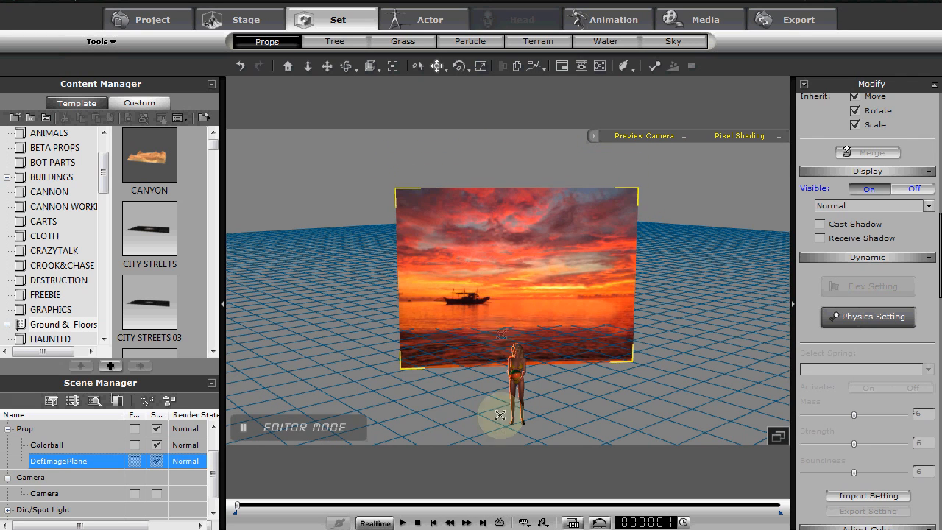
{"action": "right_click_drag", "start_coordinate": [501, 415], "coordinate": [424, 472]}
{"action": "right_click_drag", "start_coordinate": [505, 375], "coordinate": [530, 362]}
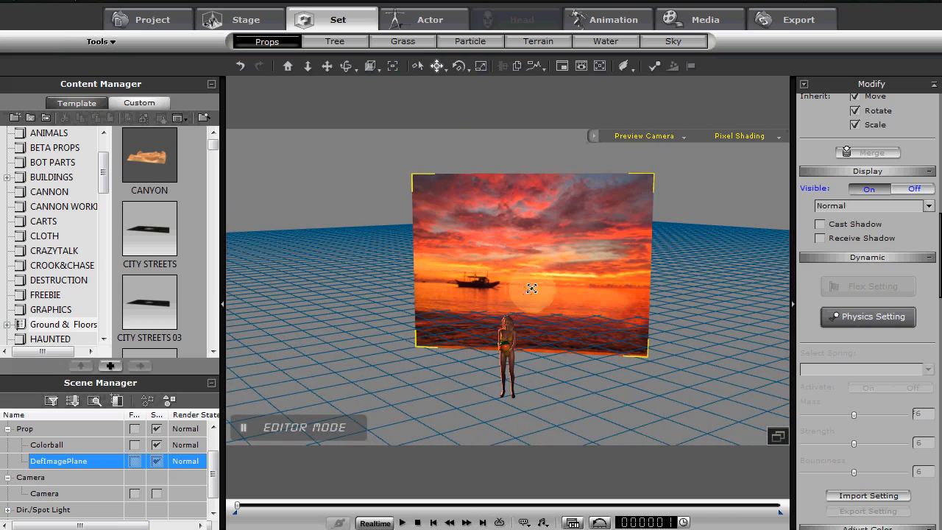
Scale up the sunset image plane so it spans a wider area behind the avatar
{"action": "key", "text": "r"}
{"action": "mouse_move", "coordinate": [535, 285]}
{"action": "left_mouse_down"}
{"action": "mouse_move", "coordinate": [603, 216]}
{"action": "mouse_move", "coordinate": [540, 237]}
{"action": "mouse_move", "coordinate": [540, 275]}
{"action": "left_mouse_up"}
{"action": "right_click_drag", "start_coordinate": [531, 317], "coordinate": [558, 276]}
{"action": "middle_click_drag", "start_coordinate": [558, 276], "coordinate": [560, 297]}
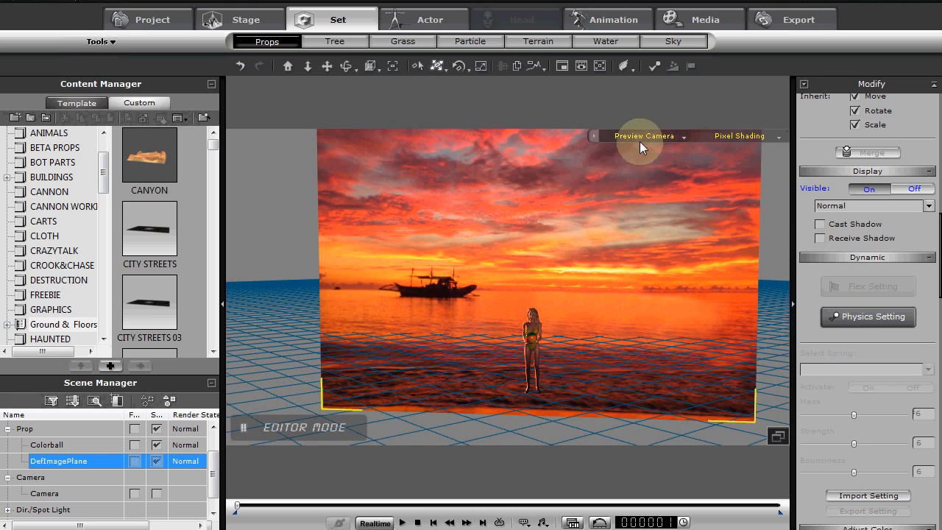
{"action": "right_click_drag", "start_coordinate": [522, 333], "coordinate": [519, 310]}
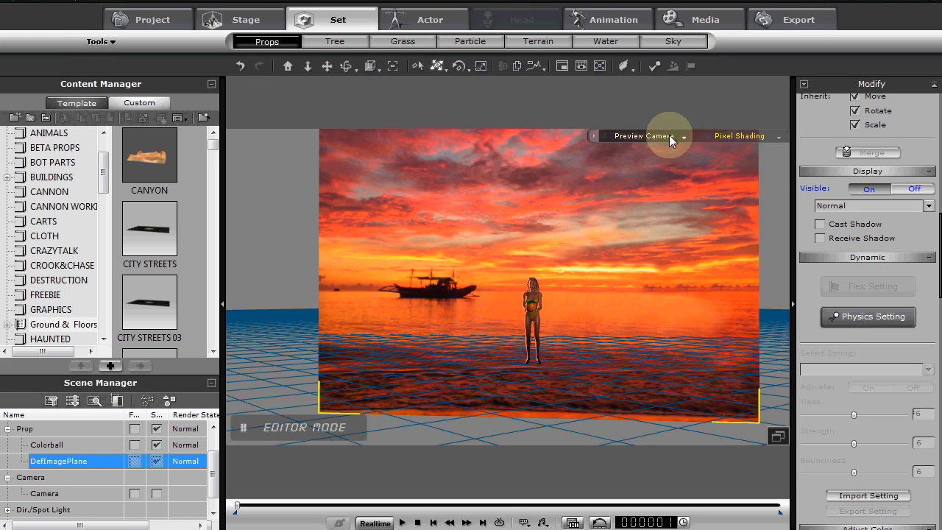
Switch the viewport to the scene's Camera and shift the image plane so it fills the frame behind the avatar
{"action": "left_click", "coordinate": [628, 135]}
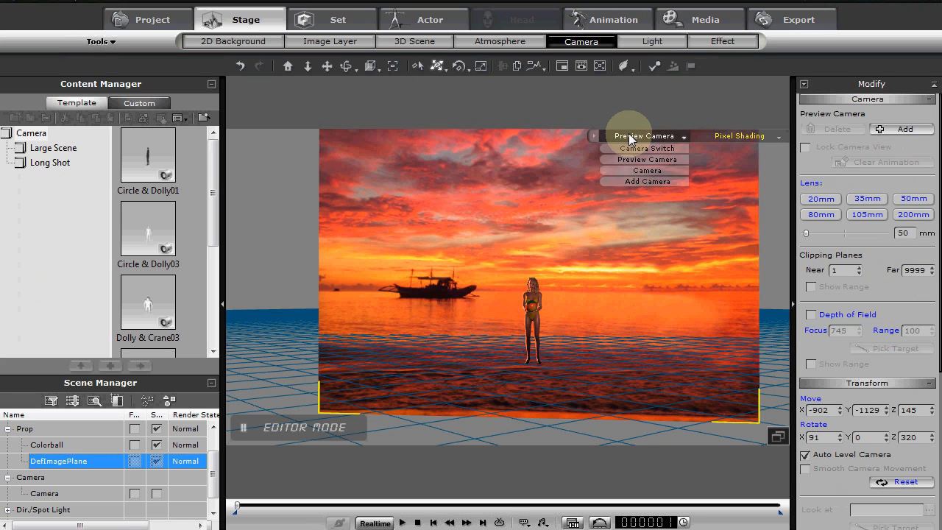
{"action": "left_click", "coordinate": [638, 170]}
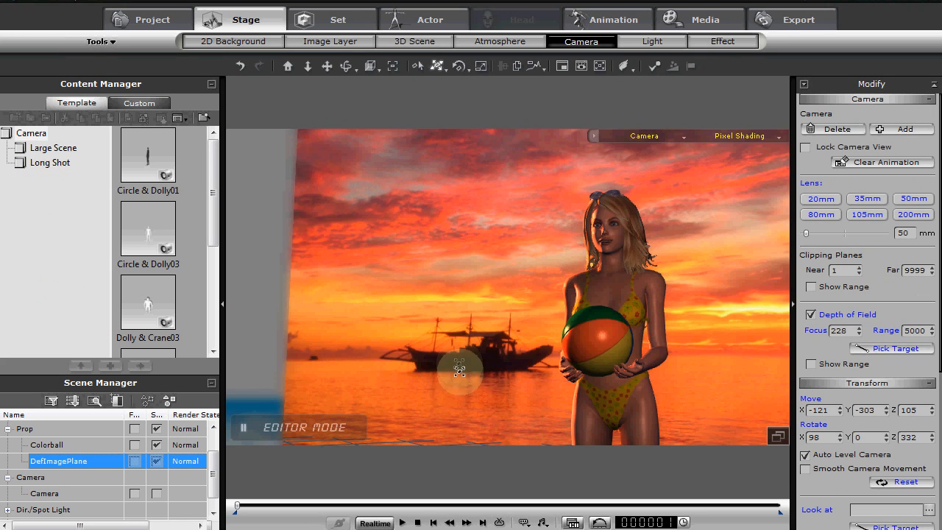
{"action": "left_click_drag", "start_coordinate": [459, 370], "coordinate": [432, 250]}
{"action": "key", "text": "r"}
{"action": "scroll", "coordinate": [427, 254], "scroll_direction": "down", "scroll_amount": 3}
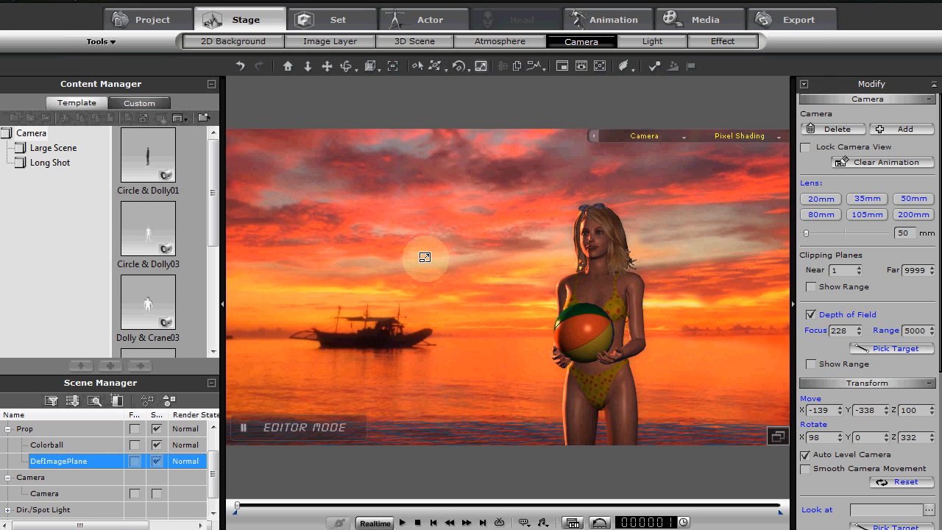
{"action": "scroll", "coordinate": [423, 259], "scroll_direction": "up", "scroll_amount": 3}
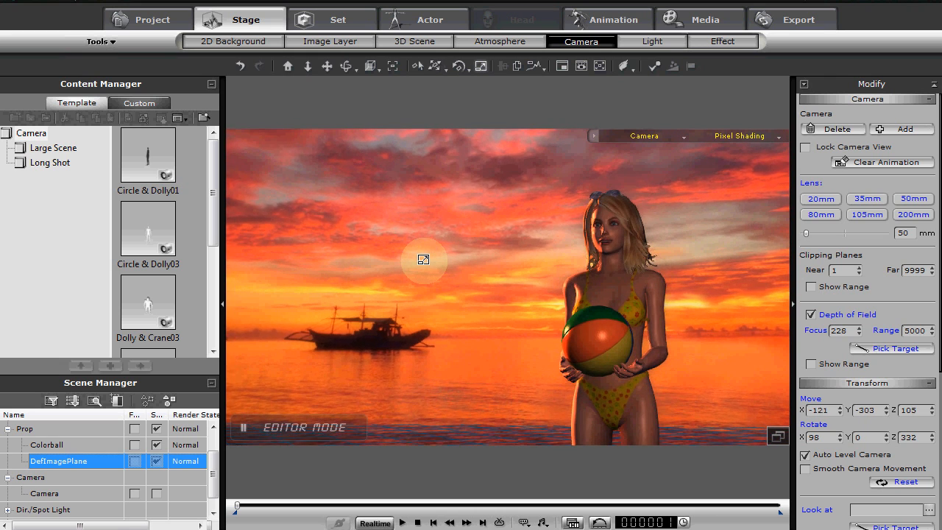
Fine-tune the image plane's placement and size behind the avatar in the camera view
{"action": "left_click_drag", "start_coordinate": [440, 257], "coordinate": [389, 188]}
{"action": "key", "text": "w"}
{"action": "key", "text": "r"}
{"action": "mouse_move", "coordinate": [397, 326]}
{"action": "left_mouse_down"}
{"action": "mouse_move", "coordinate": [391, 284]}
{"action": "mouse_move", "coordinate": [404, 355]}
{"action": "mouse_move", "coordinate": [401, 331]}
{"action": "left_mouse_up"}
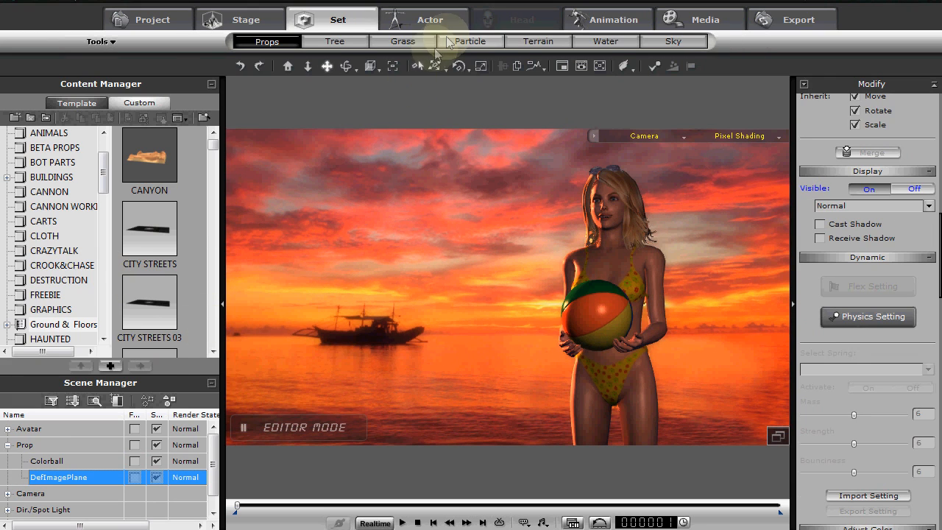
Add Gentle Wave water to the scene and select its Water entry in the scene list
{"action": "left_click", "coordinate": [606, 42]}
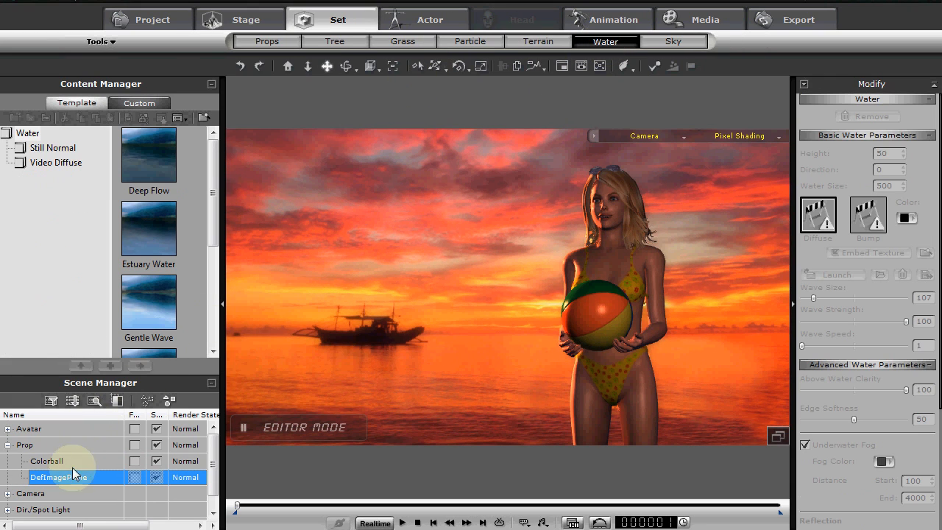
{"action": "left_click_drag", "start_coordinate": [210, 190], "coordinate": [210, 210]}
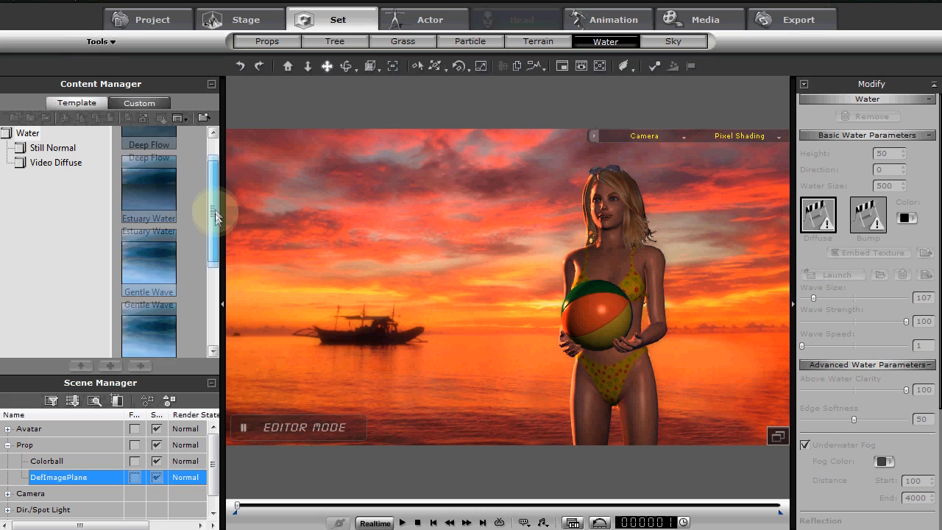
{"action": "double_click", "coordinate": [148, 244]}
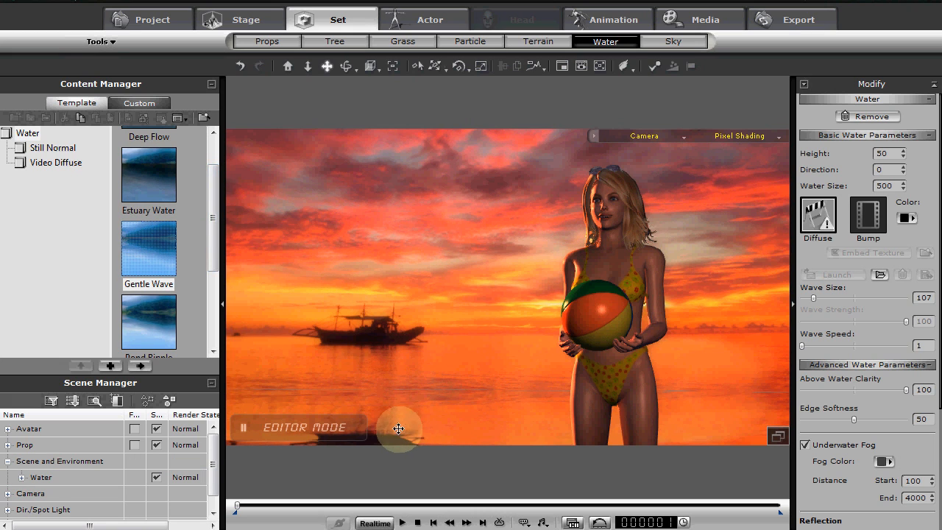
{"action": "left_click", "coordinate": [21, 477]}
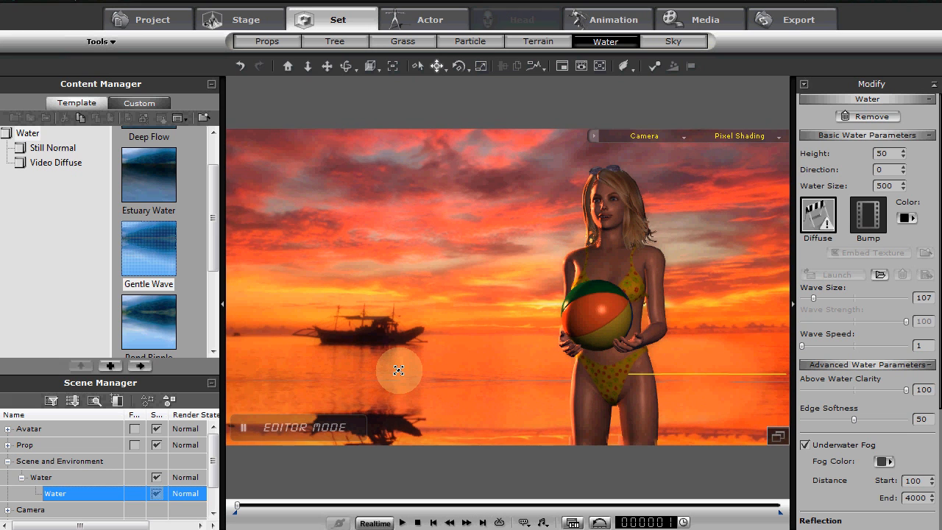
Lower the sunset image plane so the boat sits nearer the water surface, and play a short preview of the animation
{"action": "left_click", "coordinate": [406, 317]}
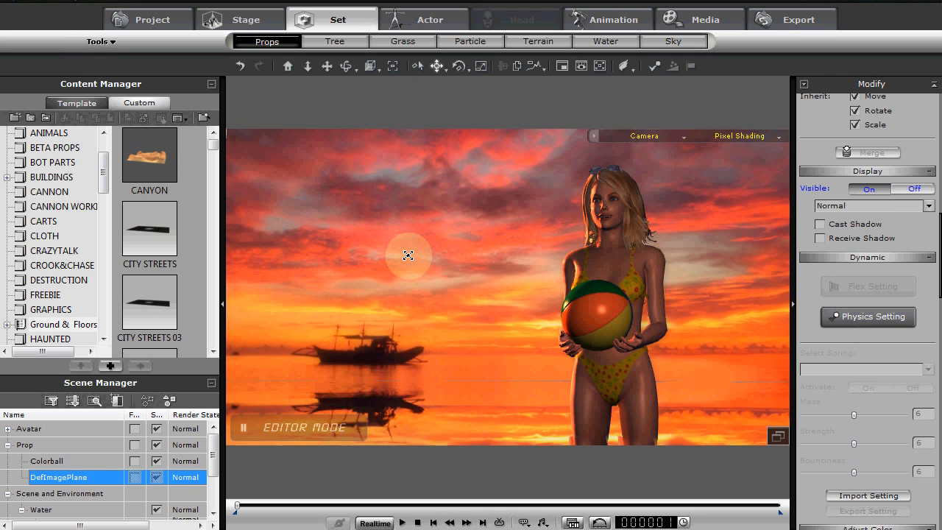
{"action": "key", "text": "space"}
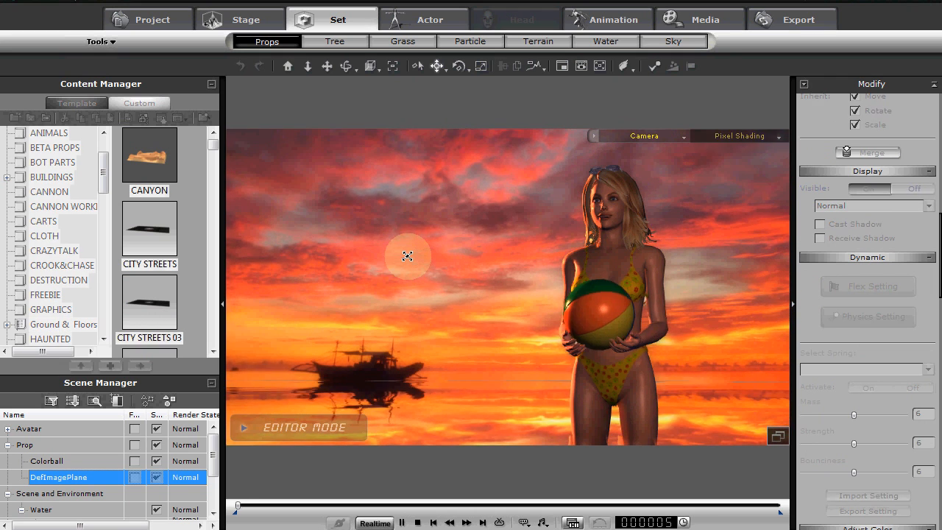
{"action": "left_click", "coordinate": [419, 523]}
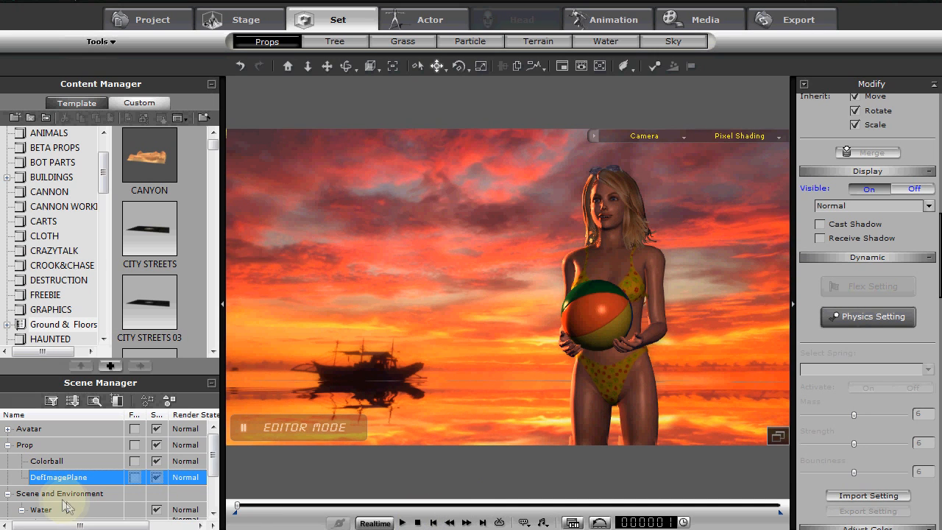
Reduce the wave size of the Water to 16 and preview the animation
{"action": "scroll", "coordinate": [215, 475], "scroll_direction": "down", "scroll_amount": 2}
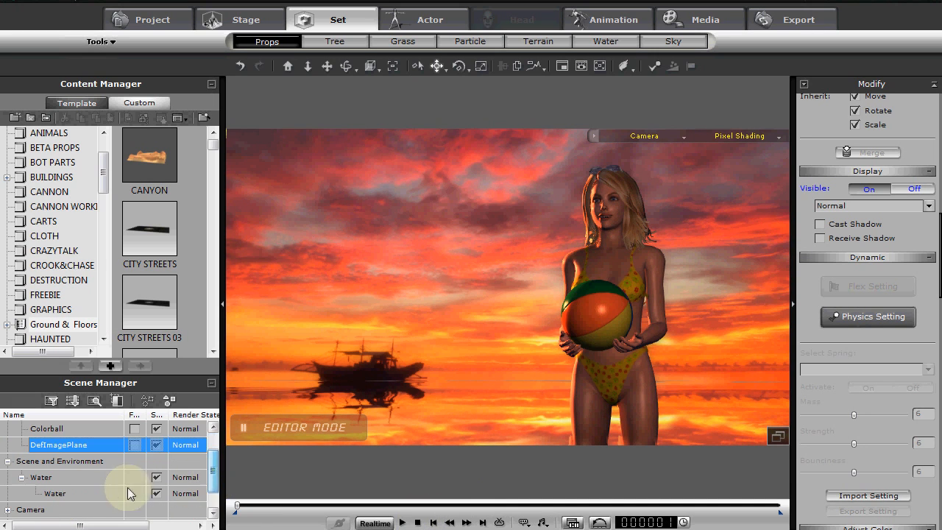
{"action": "left_click", "coordinate": [114, 493]}
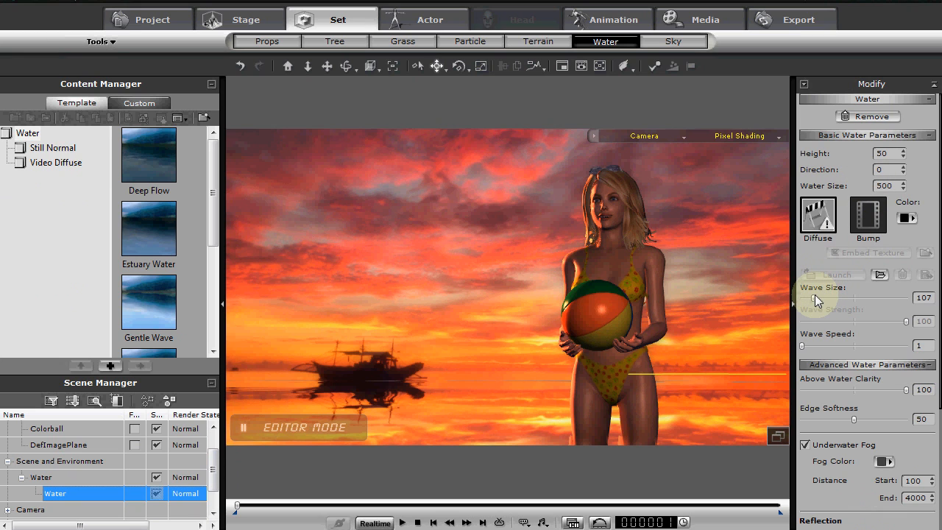
{"action": "left_click_drag", "start_coordinate": [815, 294], "coordinate": [810, 299]}
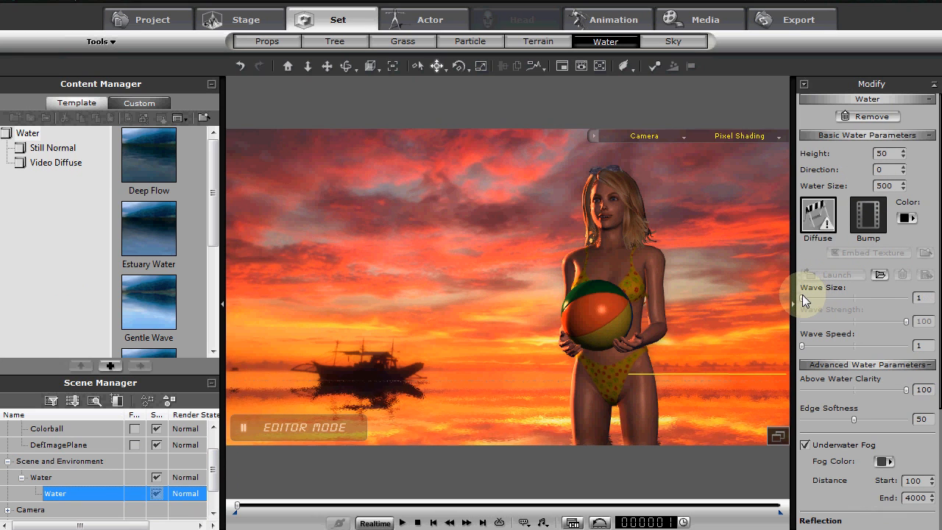
{"action": "key", "text": "space"}
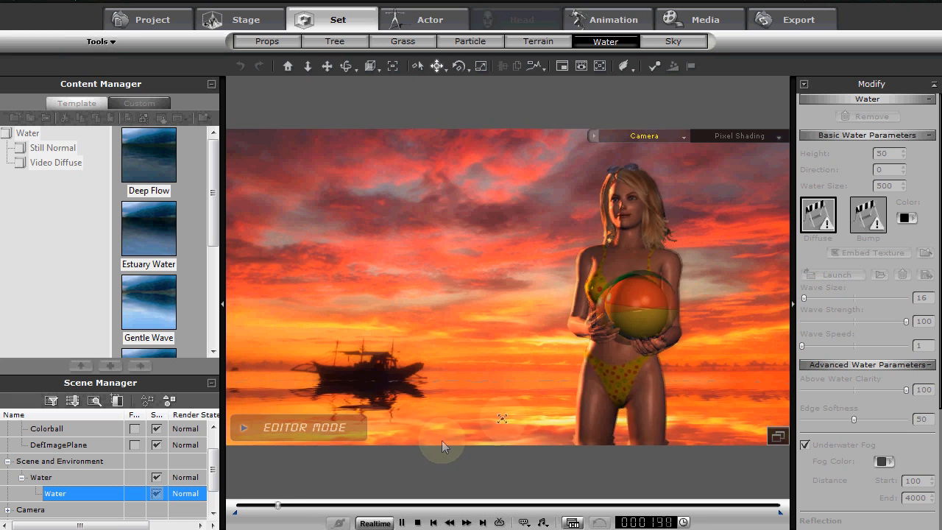
{"action": "left_click", "coordinate": [418, 522]}
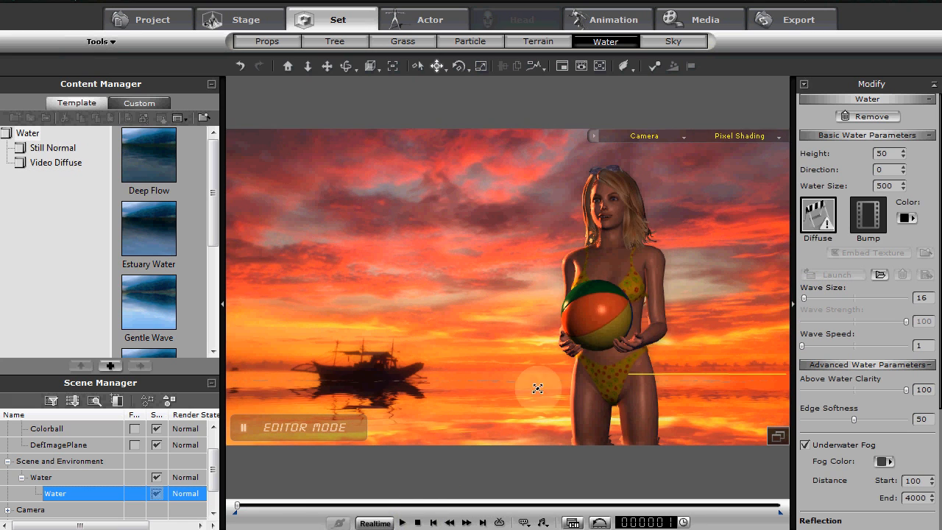
Reframe the camera view around the avatar so the sunset plane fills the frame, reselect the Water entry, and preview the animation
{"action": "left_click", "coordinate": [614, 237]}
{"action": "right_click_drag", "start_coordinate": [538, 250], "coordinate": [438, 301], "text": "alt"}
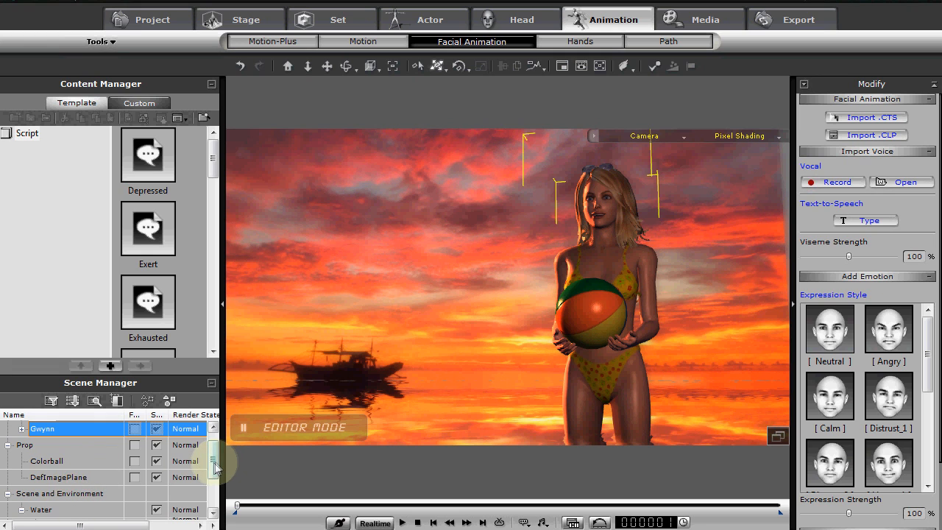
{"action": "left_click_drag", "start_coordinate": [214, 465], "coordinate": [216, 481]}
{"action": "left_click", "coordinate": [114, 491]}
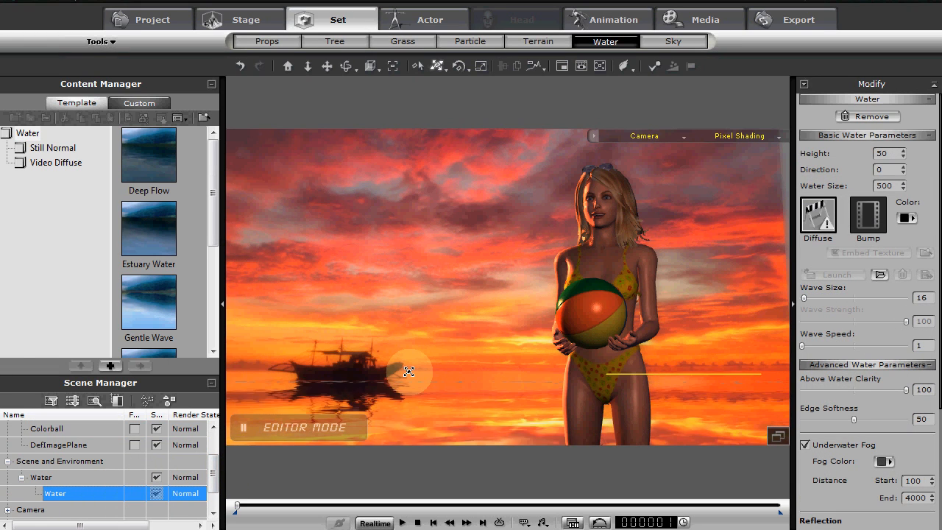
{"action": "mouse_move", "coordinate": [480, 290]}
{"action": "left_mouse_down"}
{"action": "mouse_move", "coordinate": [500, 287]}
{"action": "mouse_move", "coordinate": [492, 292]}
{"action": "left_mouse_up"}
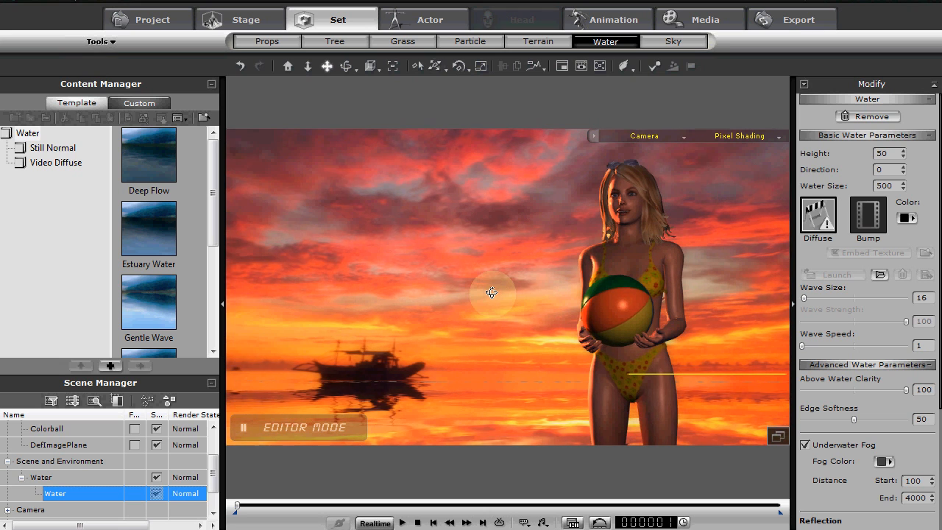
{"action": "key", "text": "space"}
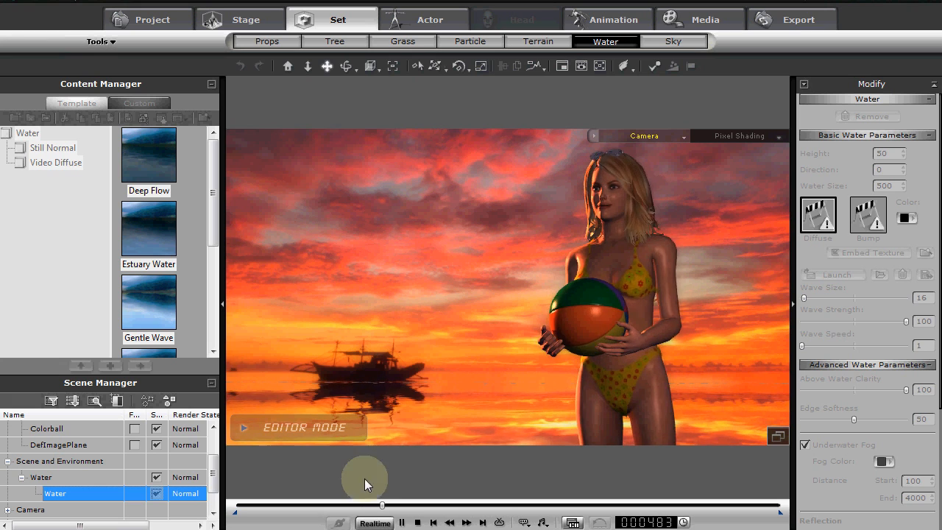
{"action": "left_click", "coordinate": [417, 522]}
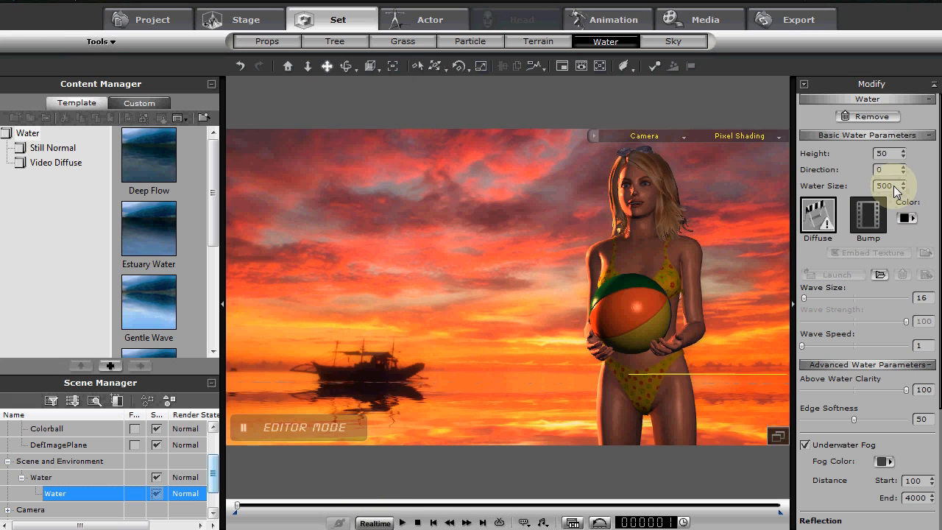
Set the water size to 50 and the wave size to 149
{"action": "left_click_drag", "start_coordinate": [895, 188], "coordinate": [850, 183]}
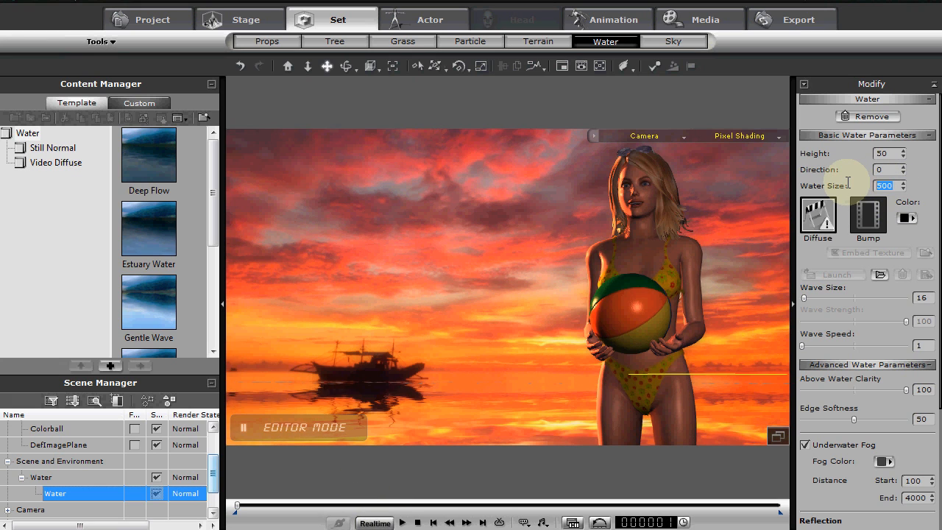
{"action": "type", "text": "50"}
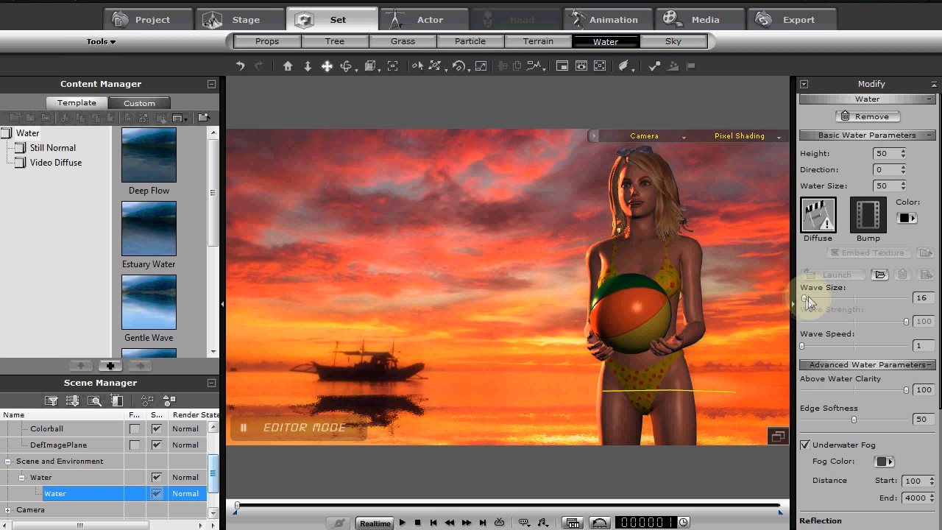
{"action": "left_click_drag", "start_coordinate": [808, 295], "coordinate": [816, 292]}
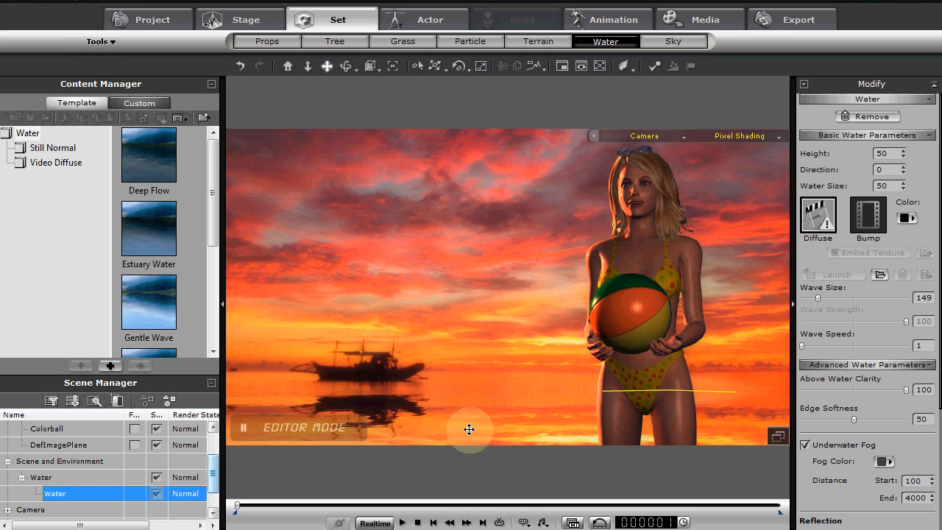
Raise the water surface until it meets the base of the boat, and preview the animation
{"action": "key", "text": "w"}
{"action": "key", "text": "Up"}
{"action": "key", "text": "Up"}
{"action": "key", "text": "Up"}
{"action": "key", "text": "Up"}
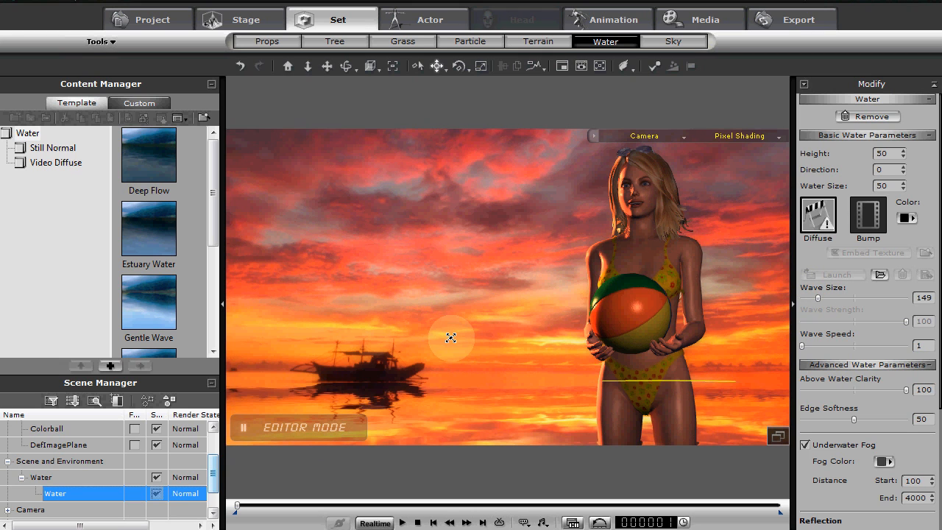
{"action": "key", "text": "space"}
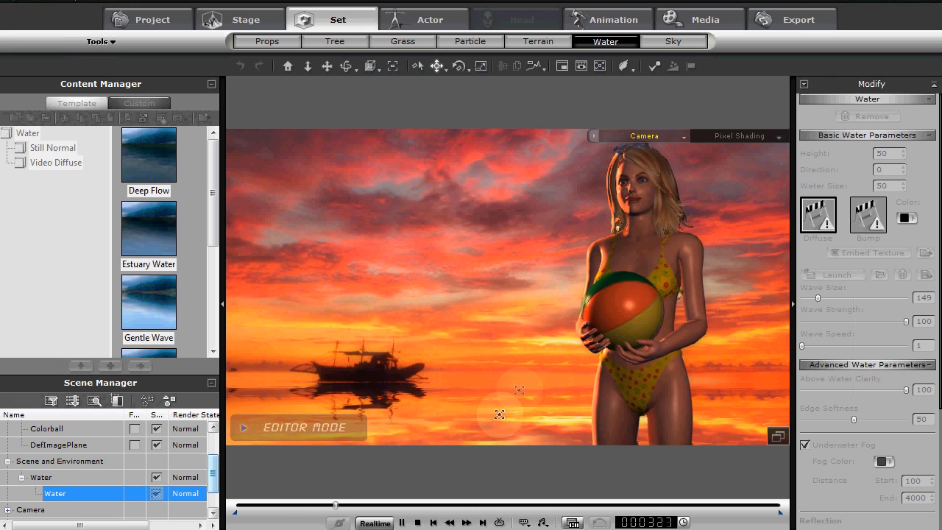
{"action": "left_click", "coordinate": [434, 522]}
{"action": "left_click", "coordinate": [419, 522]}
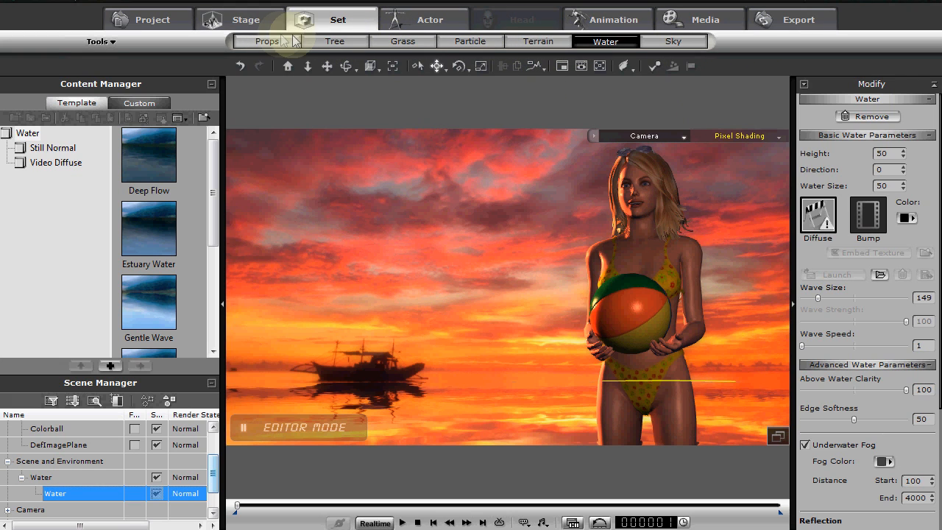
Open the stage light settings, expand the Dir./Spot Light group, and switch Light02 on and Light01 off
{"action": "left_click", "coordinate": [266, 22]}
{"action": "left_click", "coordinate": [652, 41]}
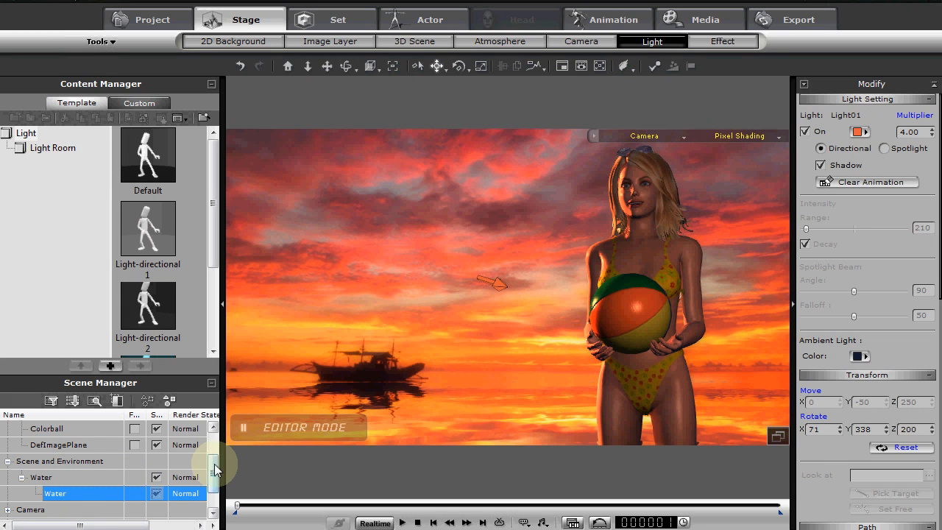
{"action": "left_click_drag", "start_coordinate": [214, 472], "coordinate": [216, 485]}
{"action": "left_click", "coordinate": [8, 493]}
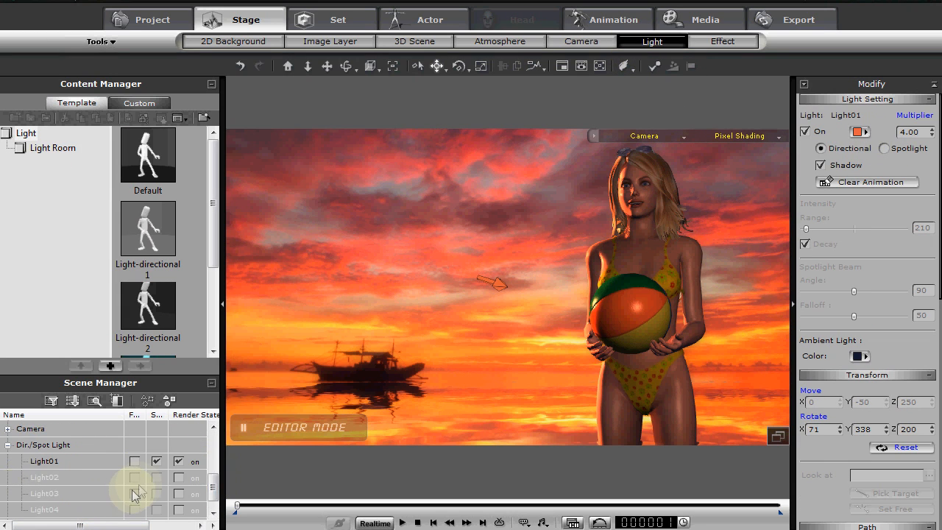
{"action": "left_click", "coordinate": [173, 477]}
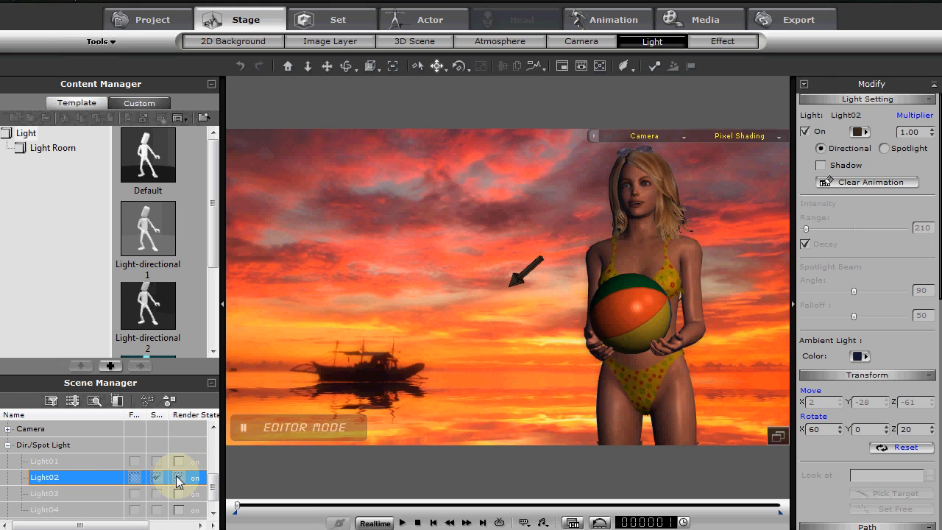
Set the color of Light02 to white and rotate the light to 215 on Z
{"action": "left_click", "coordinate": [858, 132]}
{"action": "left_click_drag", "start_coordinate": [624, 280], "coordinate": [629, 170]}
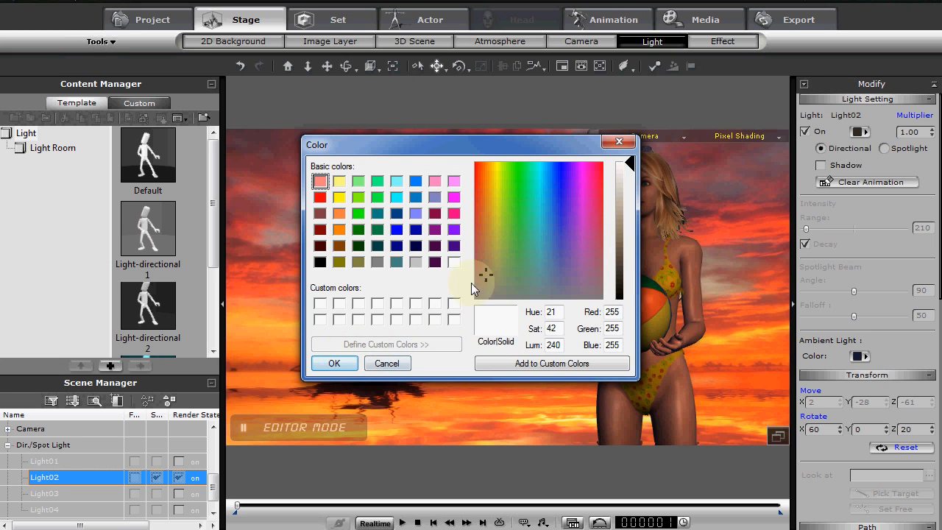
{"action": "left_click", "coordinate": [331, 362]}
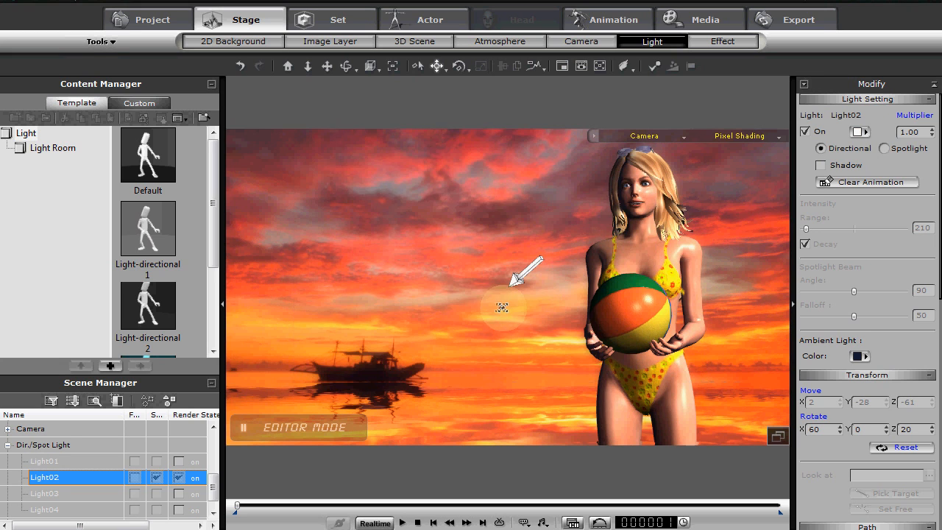
{"action": "mouse_move", "coordinate": [485, 310]}
{"action": "left_mouse_down"}
{"action": "mouse_move", "coordinate": [515, 309]}
{"action": "mouse_move", "coordinate": [380, 294]}
{"action": "mouse_move", "coordinate": [479, 290]}
{"action": "mouse_move", "coordinate": [377, 305]}
{"action": "mouse_move", "coordinate": [521, 324]}
{"action": "mouse_move", "coordinate": [452, 312]}
{"action": "mouse_move", "coordinate": [498, 306]}
{"action": "left_mouse_up"}
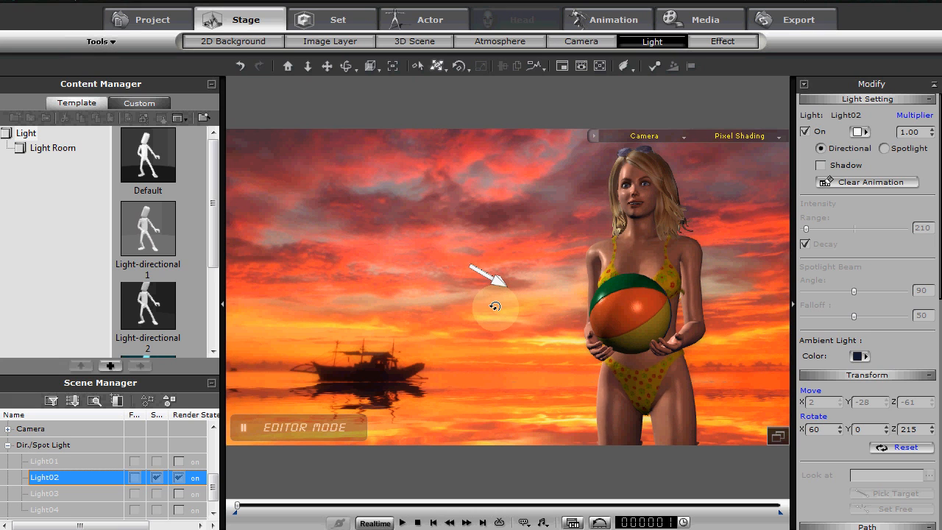
Change the color of Light02 to orange and turn its Z rotation to 214
{"action": "left_click", "coordinate": [867, 134]}
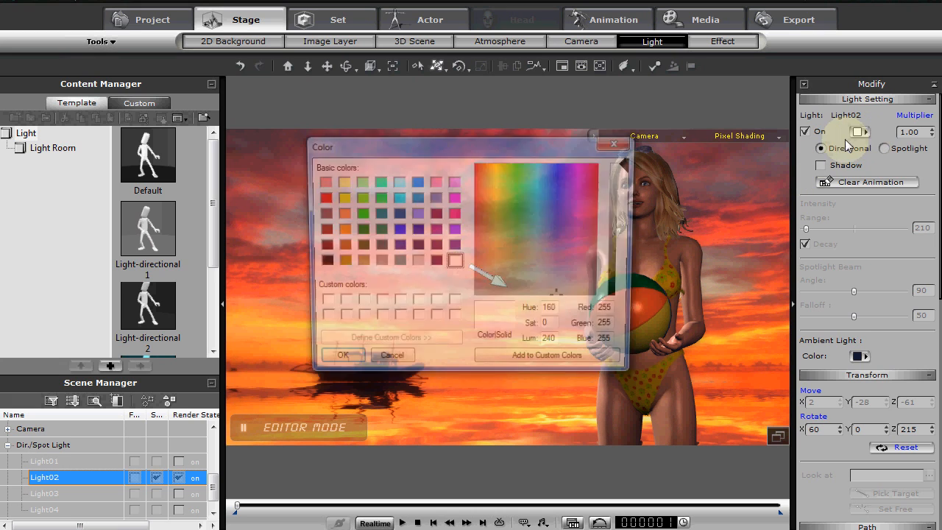
{"action": "left_click_drag", "start_coordinate": [477, 196], "coordinate": [483, 181]}
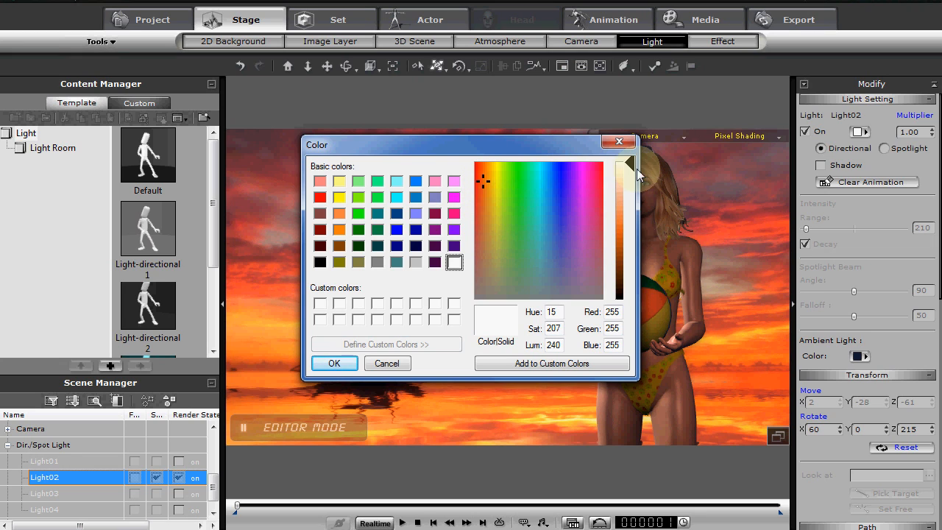
{"action": "left_click_drag", "start_coordinate": [630, 163], "coordinate": [631, 191]}
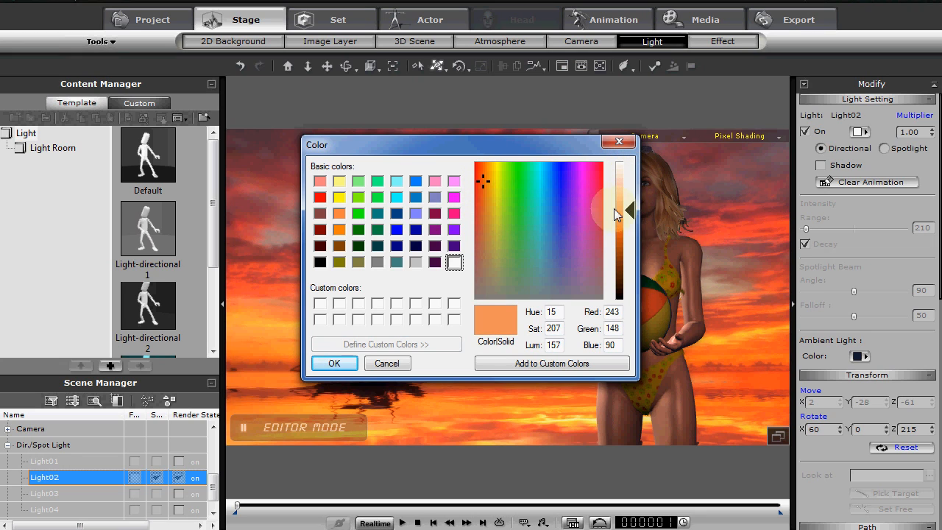
{"action": "left_click_drag", "start_coordinate": [477, 179], "coordinate": [480, 169]}
{"action": "left_click", "coordinate": [331, 364]}
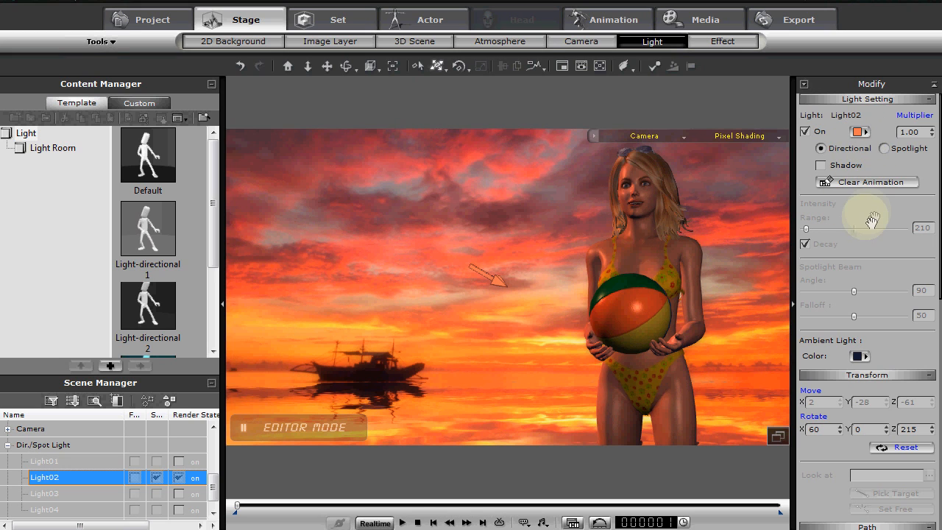
{"action": "mouse_move", "coordinate": [574, 258]}
{"action": "left_mouse_down"}
{"action": "mouse_move", "coordinate": [551, 263]}
{"action": "mouse_move", "coordinate": [578, 257]}
{"action": "left_mouse_up"}
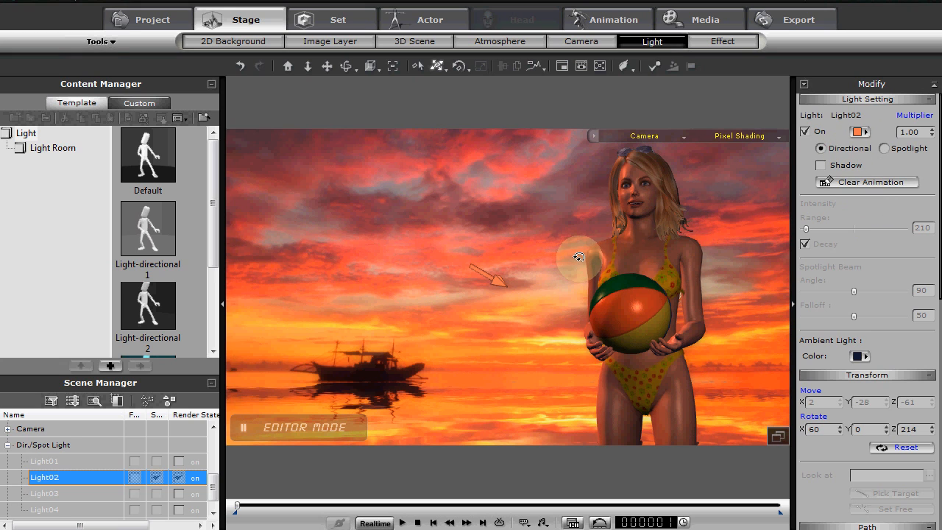
Shift the color of Light02 to a yellower light orange, about RGB 252, 190, 122
{"action": "left_click", "coordinate": [859, 132]}
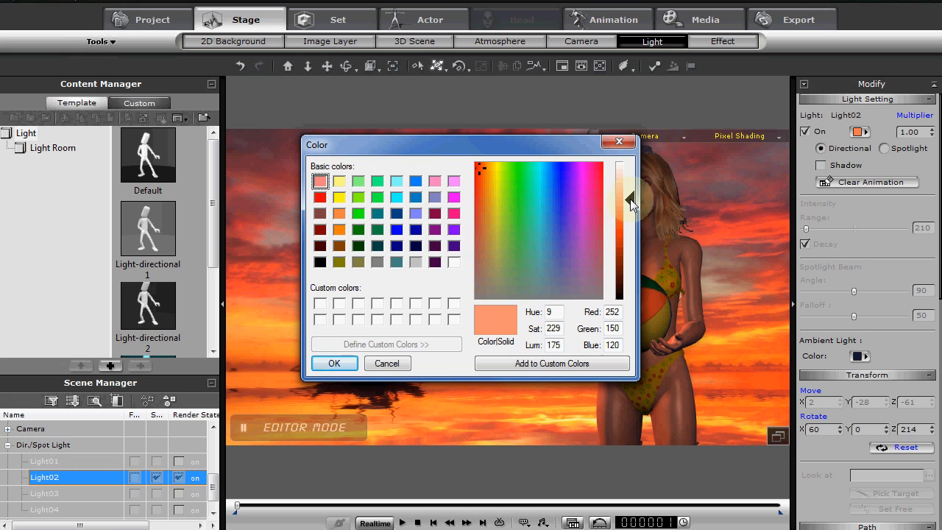
{"action": "left_click", "coordinate": [484, 168]}
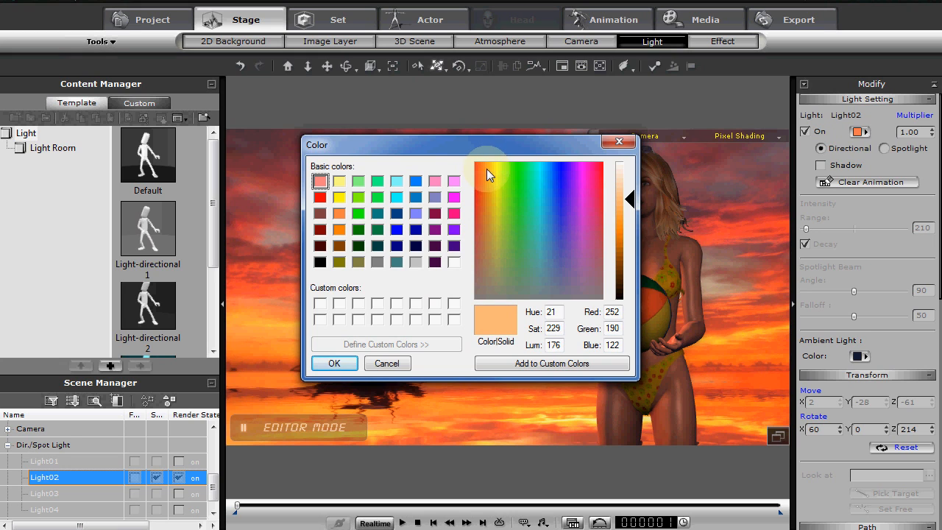
{"action": "left_click", "coordinate": [334, 363]}
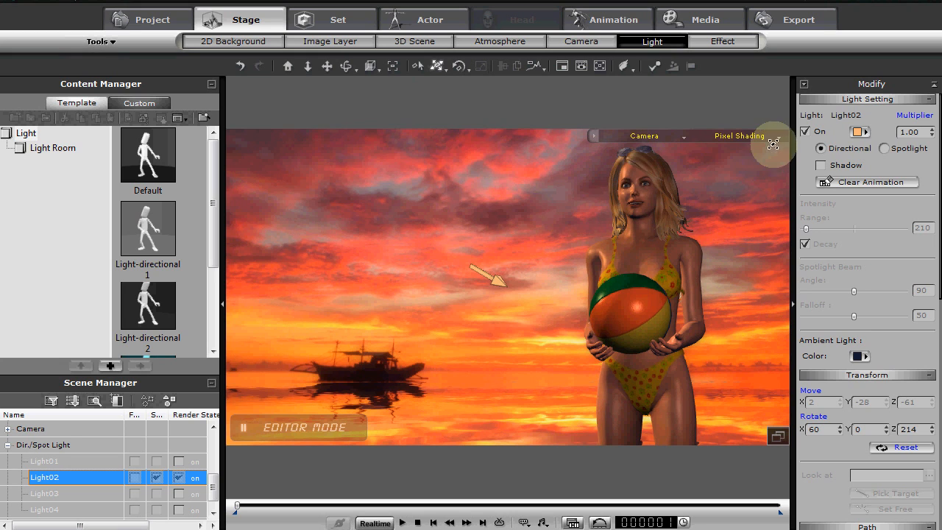
Try a multiplier of 3 on Light02, settle on 2, and adjust the light's Z rotation to 207
{"action": "left_click", "coordinate": [922, 133]}
{"action": "type", "text": "3"}
{"action": "key", "text": "Return"}
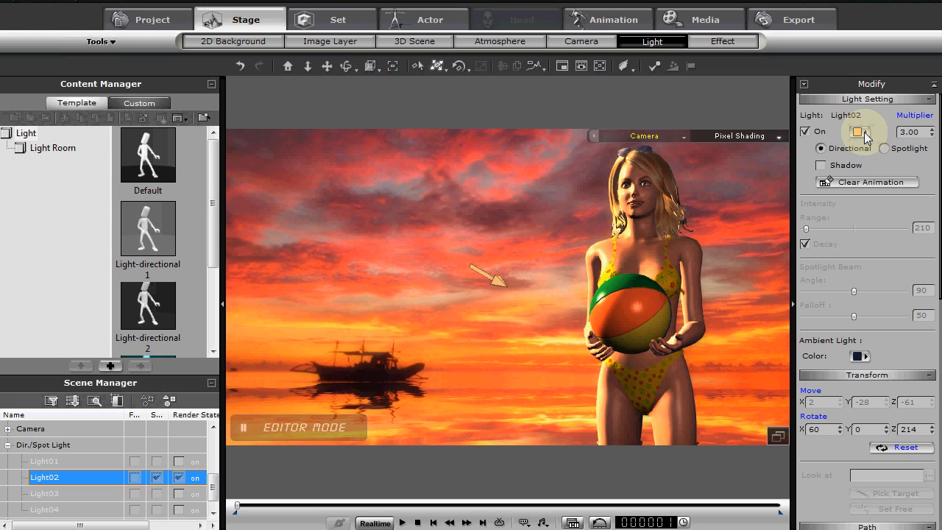
{"action": "left_click_drag", "start_coordinate": [423, 322], "coordinate": [406, 312]}
{"action": "left_click", "coordinate": [920, 133]}
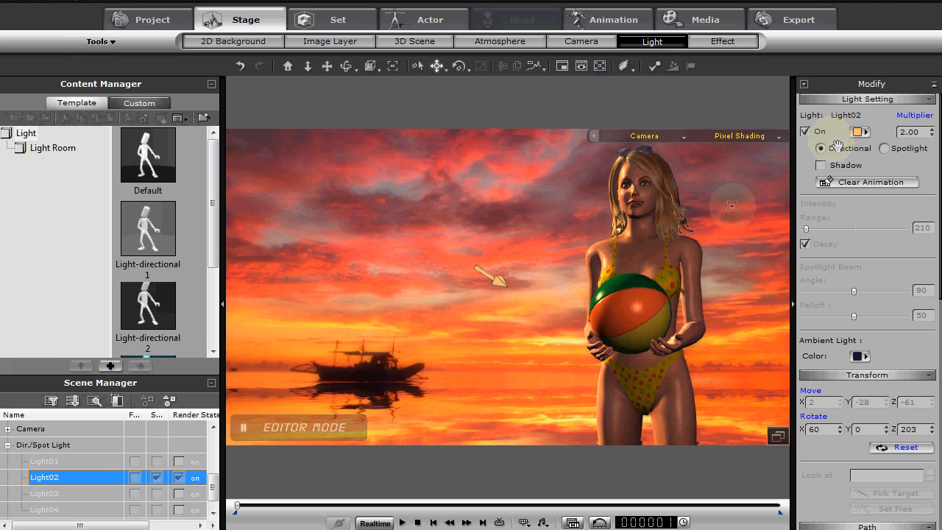
{"action": "left_click_drag", "start_coordinate": [522, 271], "coordinate": [515, 270]}
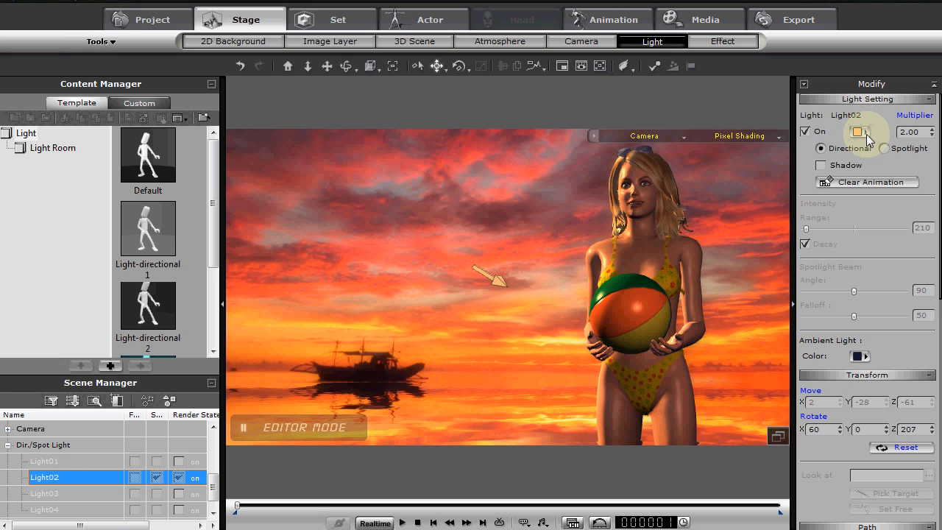
Change the color of Light02 to a redder orange, RGB 252, 155, 122, and preview the animation with it
{"action": "left_click", "coordinate": [866, 134]}
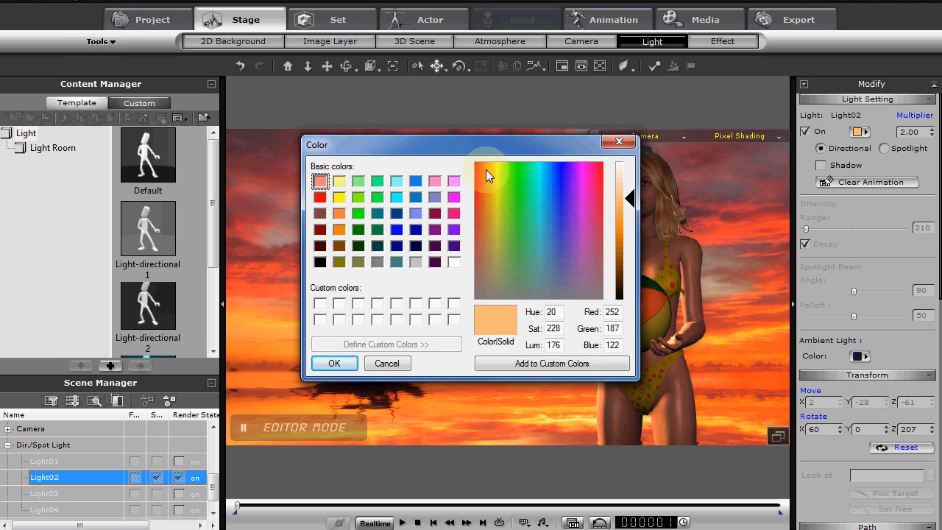
{"action": "left_click_drag", "start_coordinate": [485, 169], "coordinate": [481, 169]}
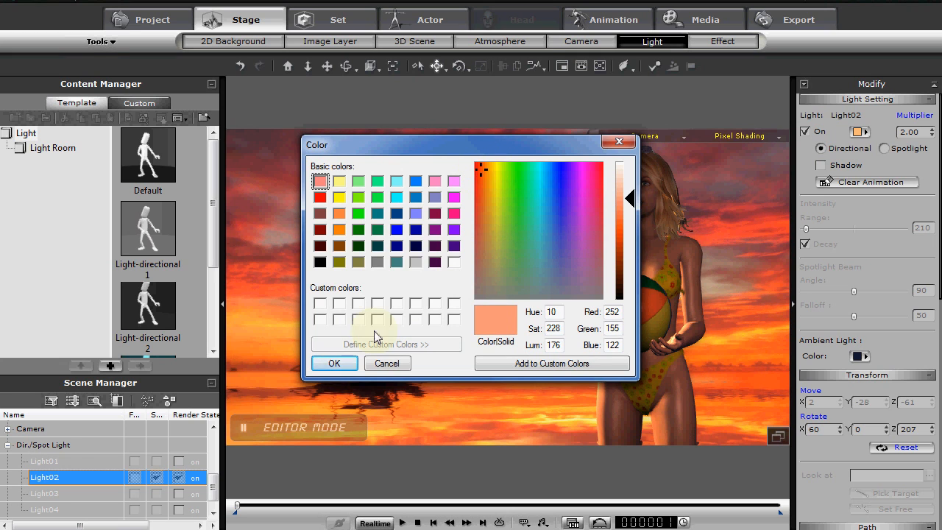
{"action": "left_click", "coordinate": [352, 364]}
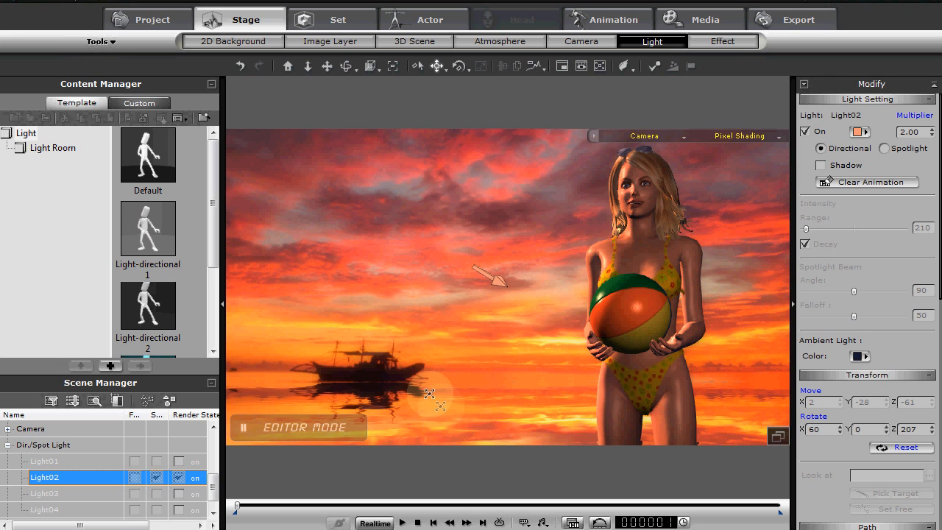
{"action": "key", "text": "space"}
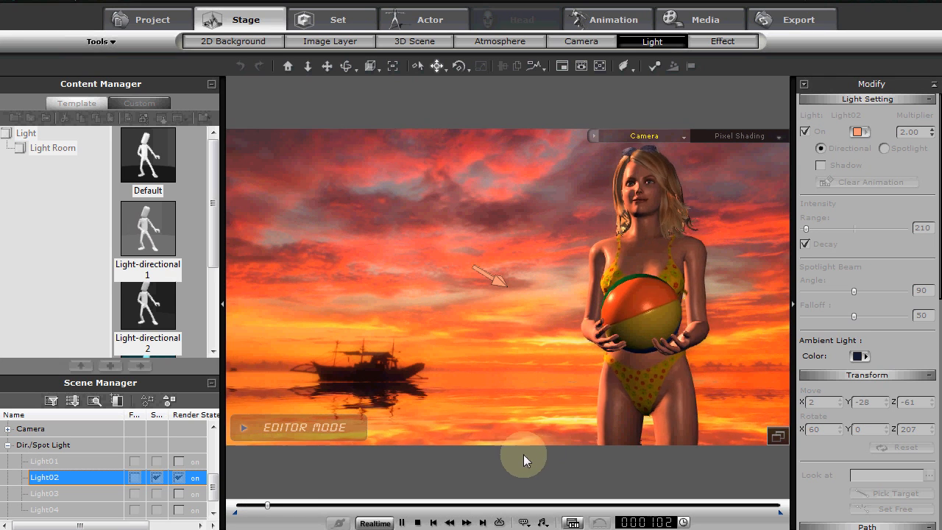
{"action": "left_click", "coordinate": [417, 521]}
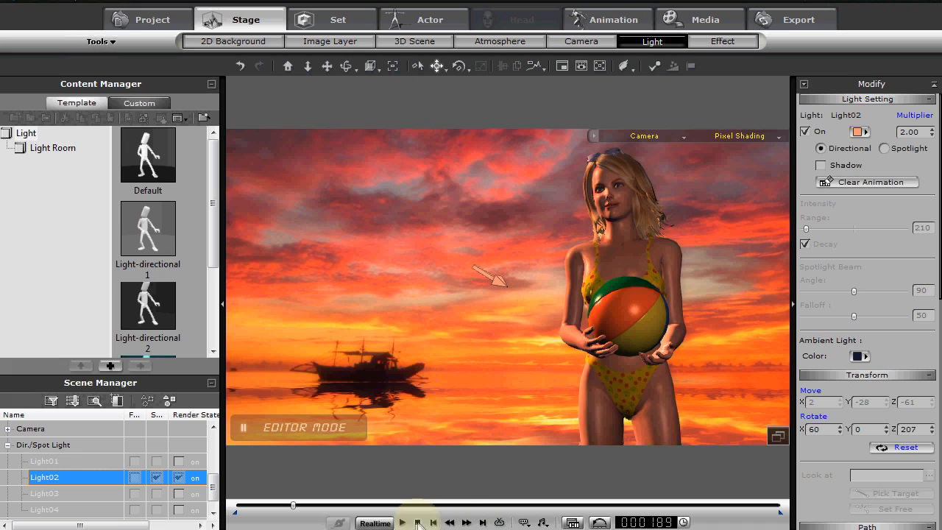
Switch Point Light 01 off and back on during playback to compare its effect on the avatar
{"action": "left_click", "coordinate": [213, 512]}
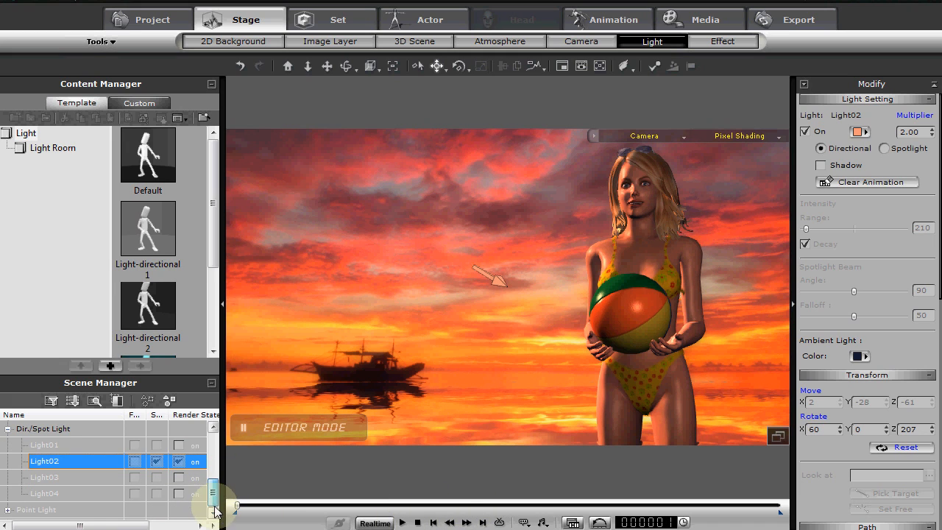
{"action": "left_click", "coordinate": [7, 510]}
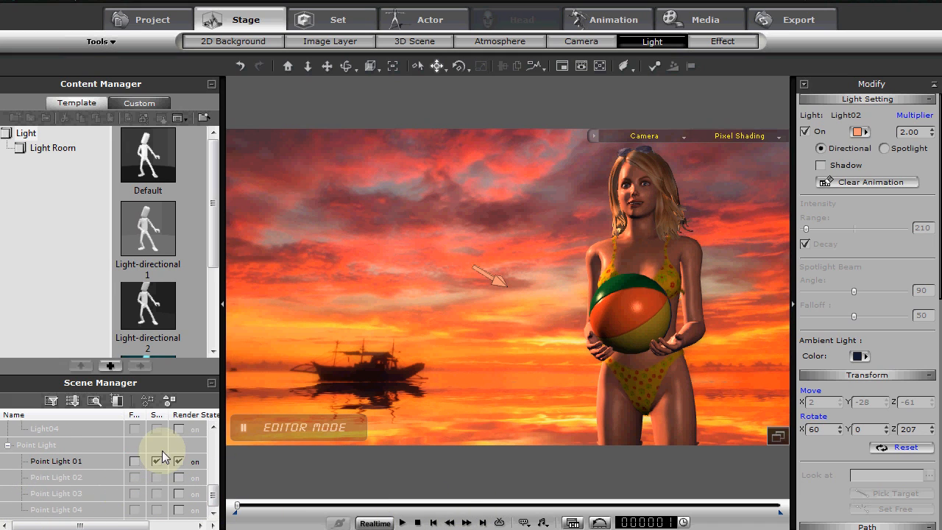
{"action": "left_click", "coordinate": [179, 461]}
{"action": "left_click", "coordinate": [245, 427]}
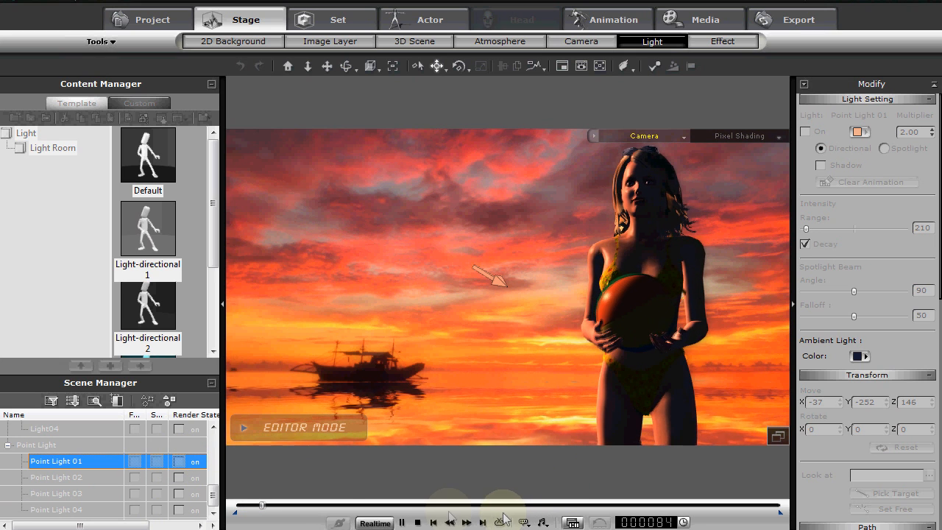
{"action": "left_click", "coordinate": [179, 462]}
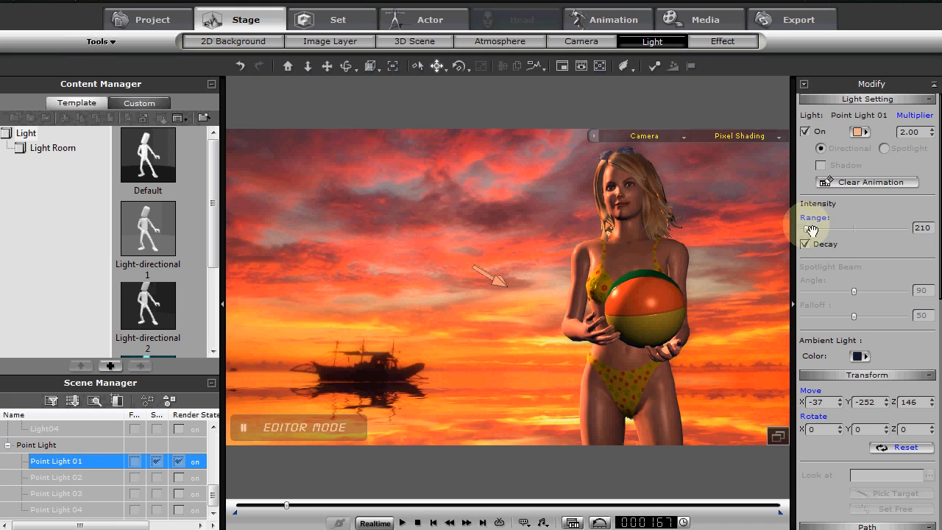
Set the intensity range of Point Light 01 to 212 and return the animation to its first frame
{"action": "left_click_drag", "start_coordinate": [805, 227], "coordinate": [808, 234]}
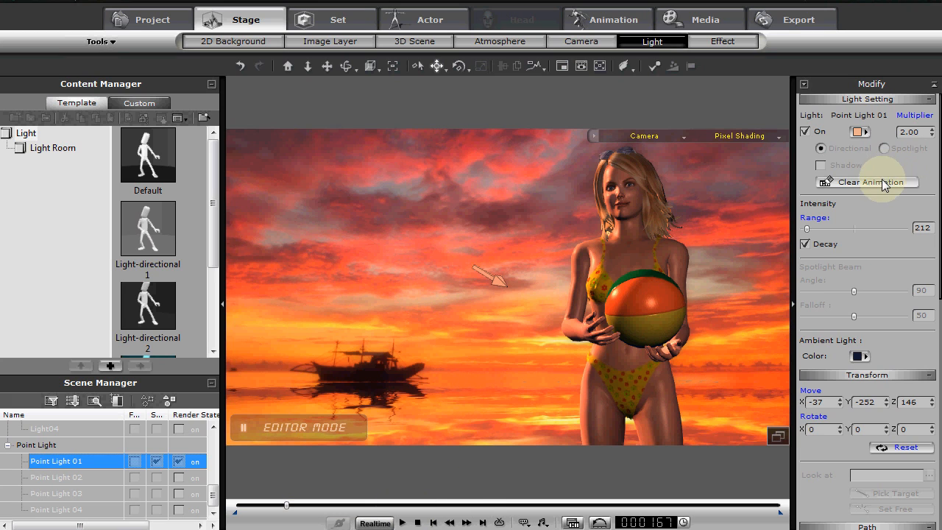
{"action": "left_click", "coordinate": [418, 523]}
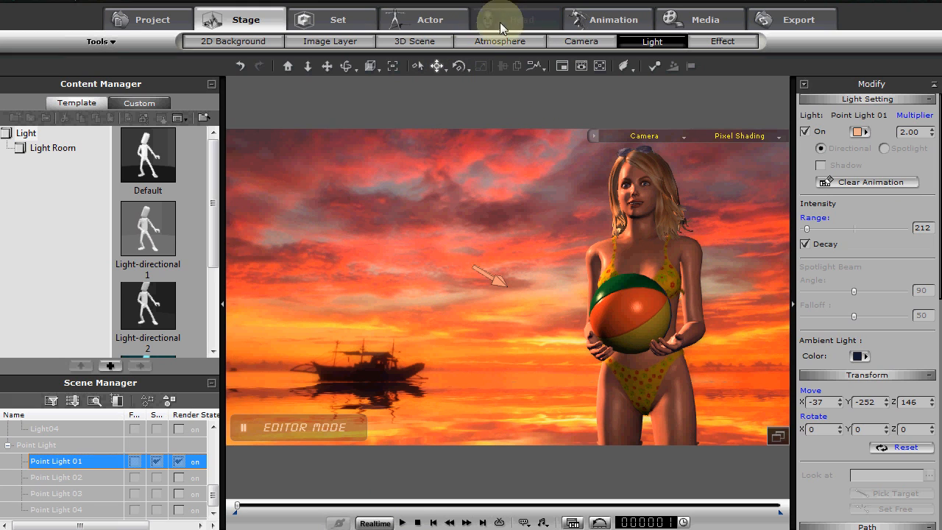
Add a Date Palm_Fruit A tree from the Palms Cacti & Cycads library and move it into the foreground, about X -52, Y -24, Z -48
{"action": "left_click", "coordinate": [333, 20]}
{"action": "left_click", "coordinate": [337, 42]}
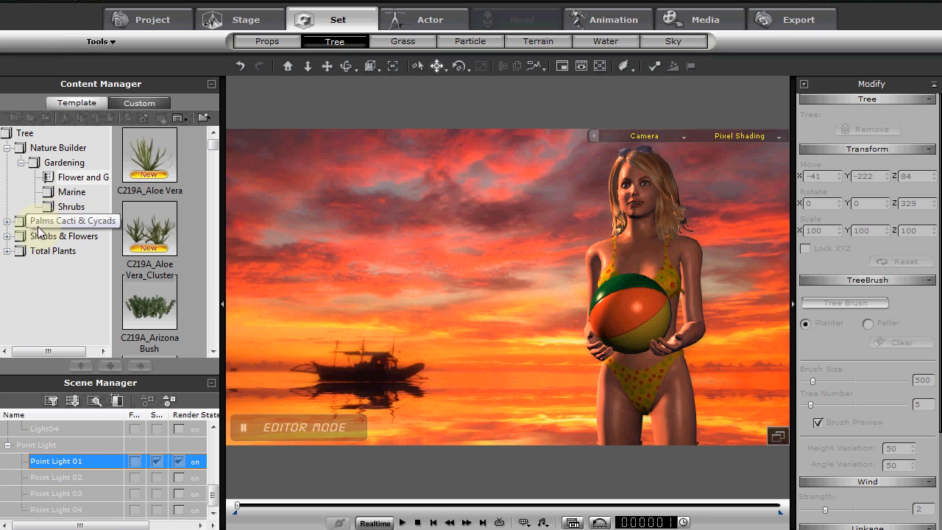
{"action": "left_click", "coordinate": [23, 220]}
{"action": "left_click", "coordinate": [8, 223]}
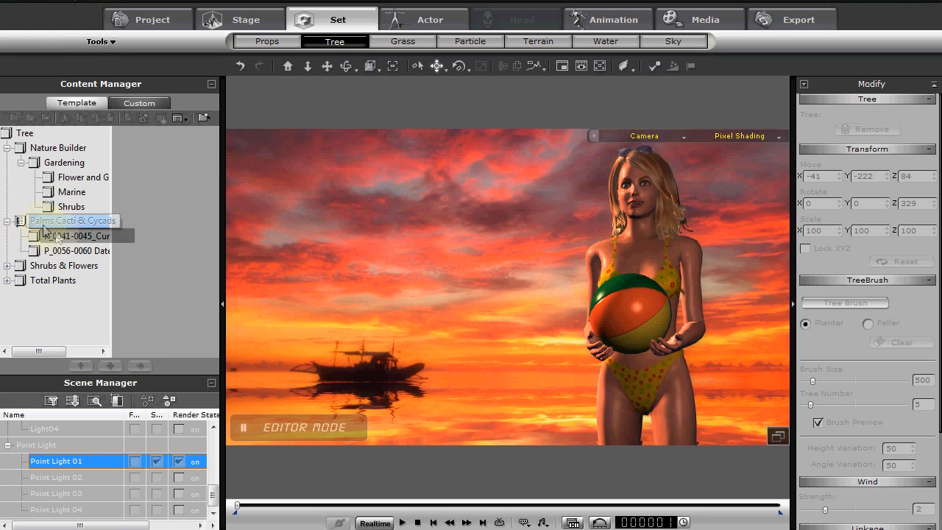
{"action": "left_click", "coordinate": [57, 234]}
{"action": "left_click", "coordinate": [61, 250]}
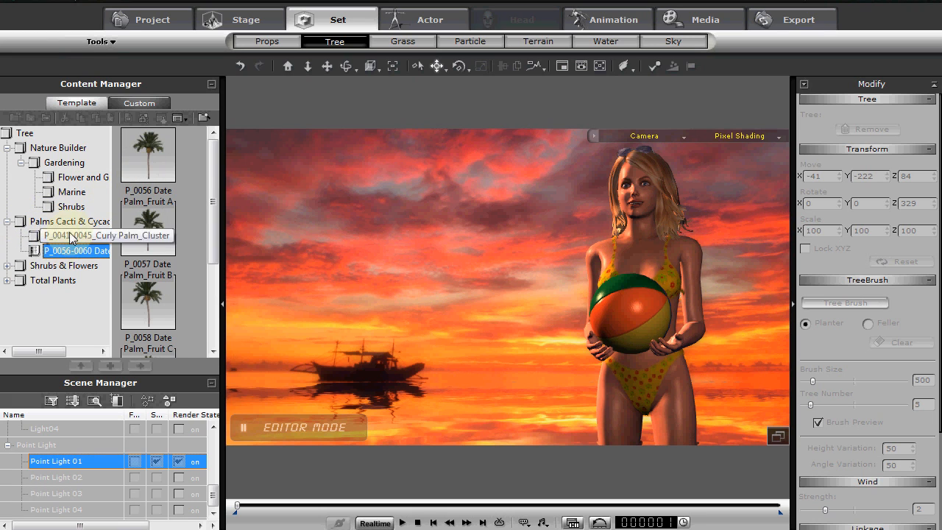
{"action": "left_click_drag", "start_coordinate": [151, 167], "coordinate": [427, 393]}
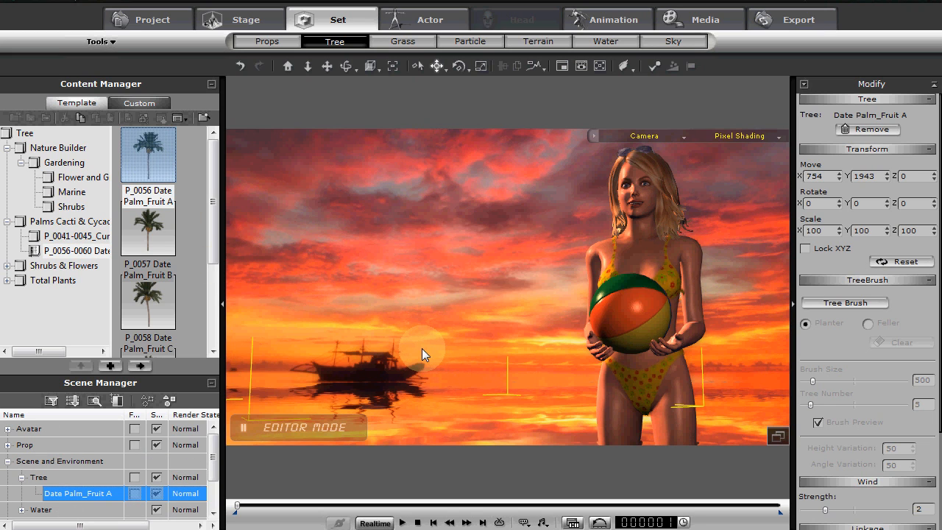
{"action": "left_click_drag", "start_coordinate": [396, 431], "coordinate": [371, 321]}
{"action": "mouse_move", "coordinate": [365, 318]}
{"action": "left_mouse_down"}
{"action": "mouse_move", "coordinate": [479, 396]}
{"action": "mouse_move", "coordinate": [427, 496]}
{"action": "mouse_move", "coordinate": [389, 492]}
{"action": "mouse_move", "coordinate": [399, 379]}
{"action": "mouse_move", "coordinate": [431, 409]}
{"action": "mouse_move", "coordinate": [451, 410]}
{"action": "mouse_move", "coordinate": [382, 317]}
{"action": "left_mouse_up"}
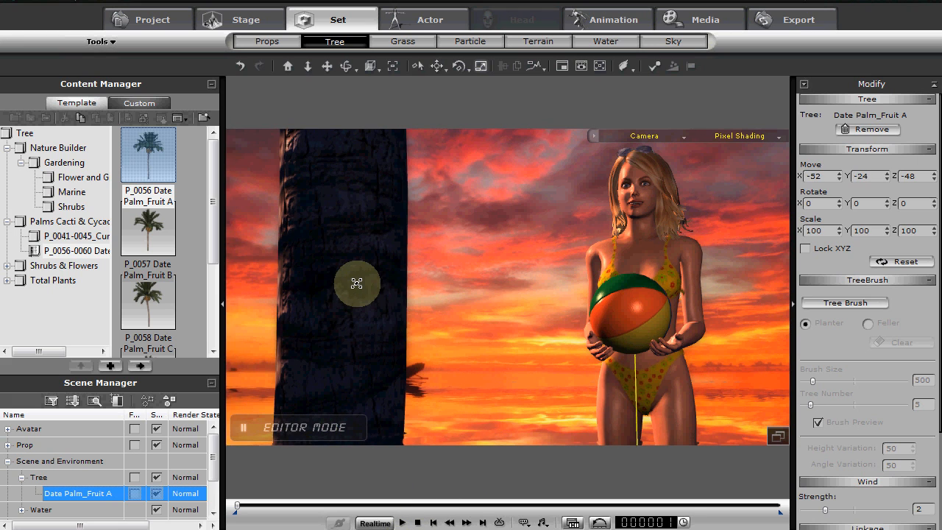
Scale the date palm down to 24 on all axes and duplicate it for a second tree
{"action": "left_click_drag", "start_coordinate": [356, 283], "coordinate": [401, 202]}
{"action": "left_click_drag", "start_coordinate": [485, 287], "coordinate": [419, 274]}
{"action": "key", "text": "w"}
{"action": "key", "text": "r"}
{"action": "key", "text": "w"}
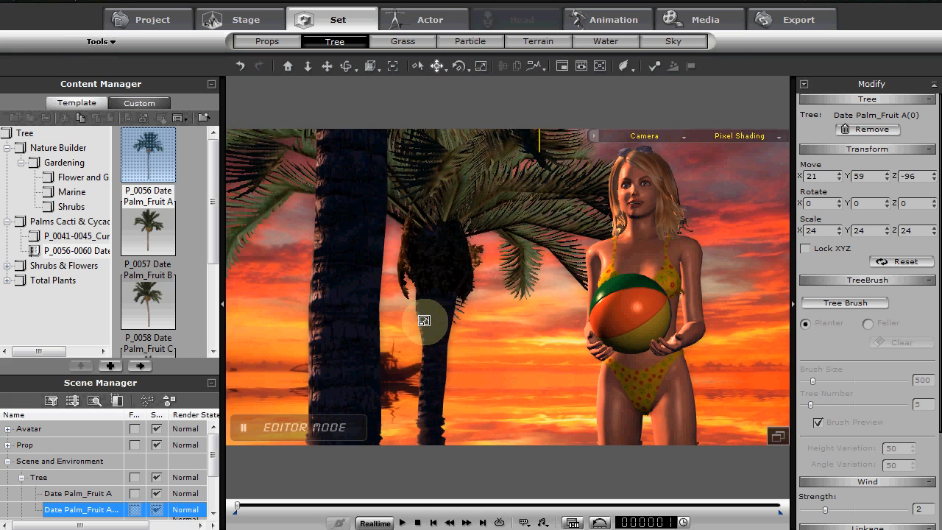
Move the palm copy beside the first trunk at about X -51, Y -61, Z -52 and rotate it to 346 on Z
{"action": "left_click_drag", "start_coordinate": [420, 316], "coordinate": [325, 332]}
{"action": "left_click", "coordinate": [337, 321]}
{"action": "left_click", "coordinate": [429, 306]}
{"action": "mouse_move", "coordinate": [429, 306]}
{"action": "left_mouse_down"}
{"action": "mouse_move", "coordinate": [410, 311]}
{"action": "mouse_move", "coordinate": [412, 331]}
{"action": "mouse_move", "coordinate": [425, 316]}
{"action": "left_mouse_up"}
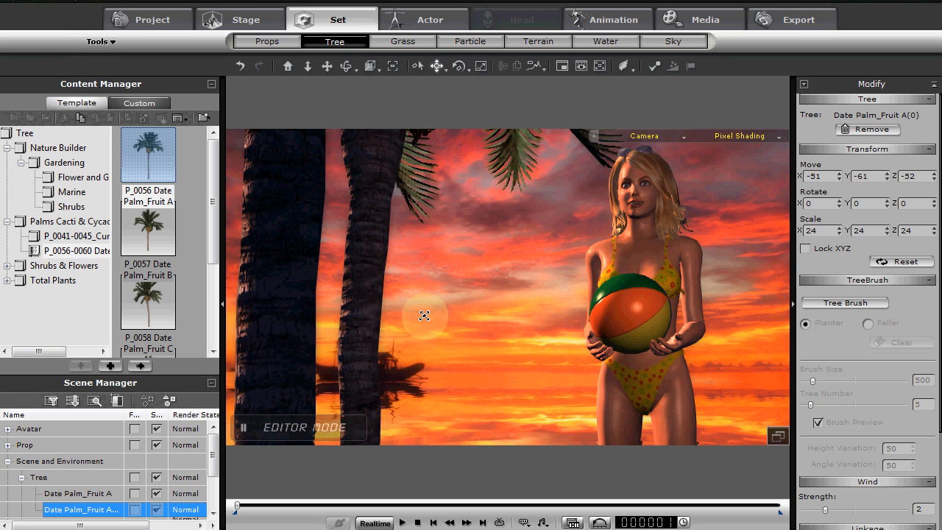
{"action": "right_click_drag", "start_coordinate": [424, 316], "coordinate": [411, 316]}
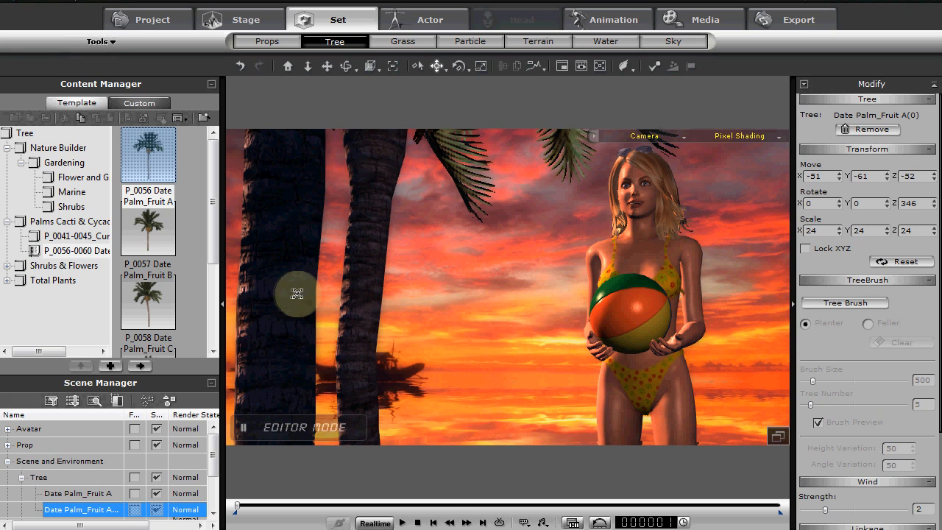
Reposition the two palm trunks in the foreground, placing the copy at about X -54, Y -74, Z -48
{"action": "left_click", "coordinate": [273, 290]}
{"action": "left_click_drag", "start_coordinate": [273, 290], "coordinate": [308, 353]}
{"action": "left_click_drag", "start_coordinate": [354, 318], "coordinate": [361, 326]}
{"action": "left_click_drag", "start_coordinate": [376, 291], "coordinate": [367, 294]}
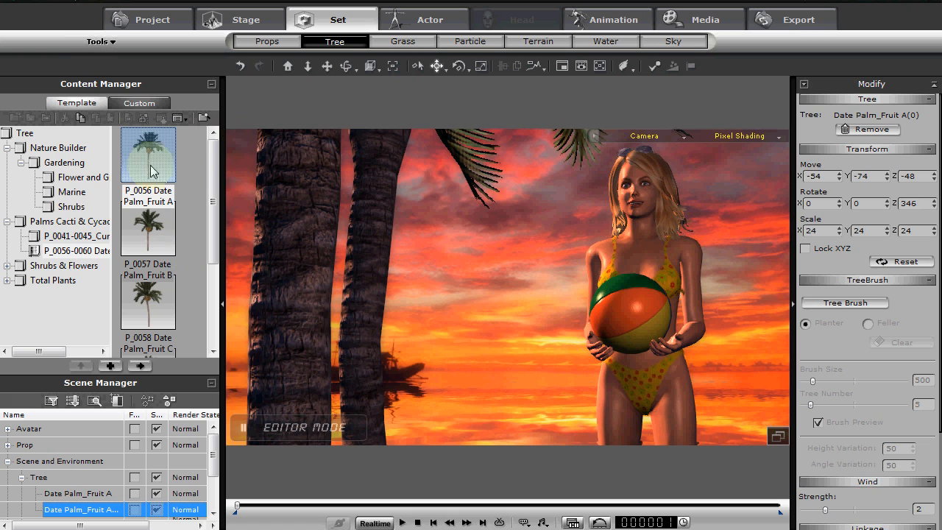
Add the C219A_Vinca Rosea_1 plant from the Nature Builder gardening flowers to the scene
{"action": "left_click", "coordinate": [56, 150]}
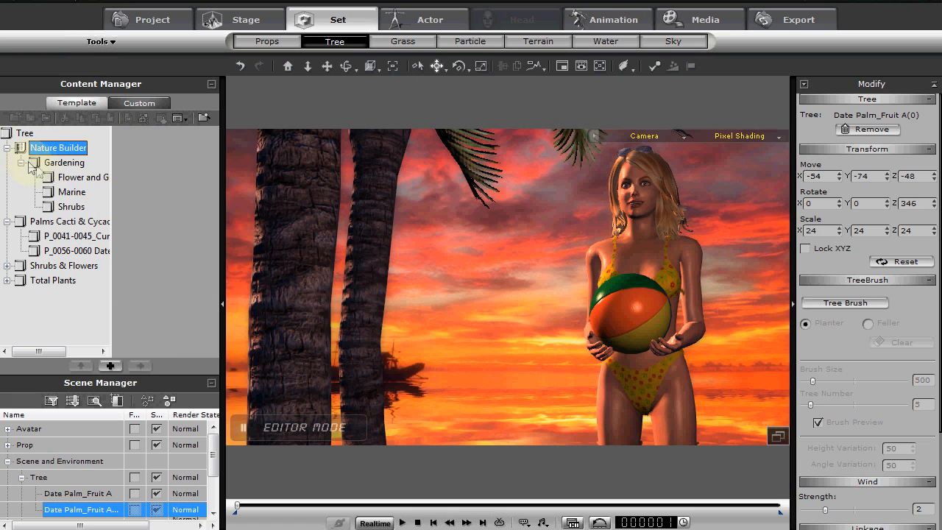
{"action": "left_click", "coordinate": [74, 178]}
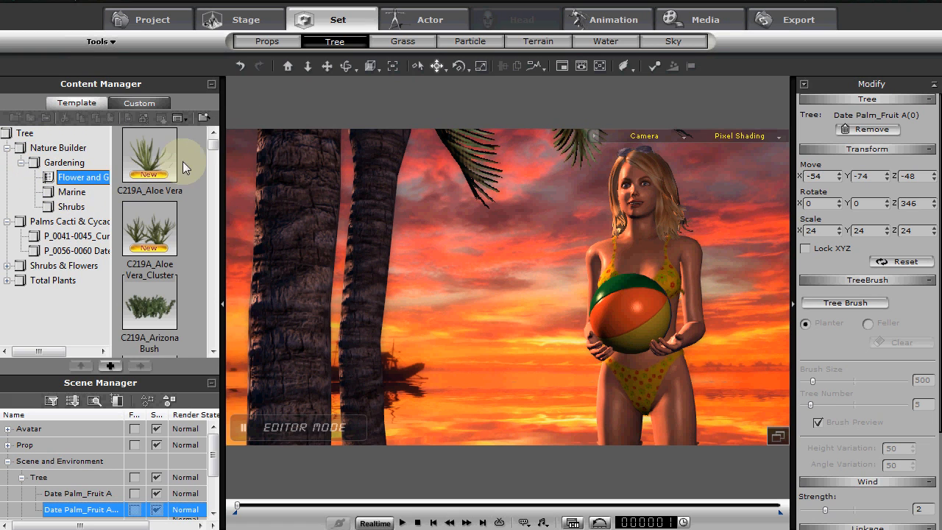
{"action": "left_click_drag", "start_coordinate": [212, 145], "coordinate": [199, 340]}
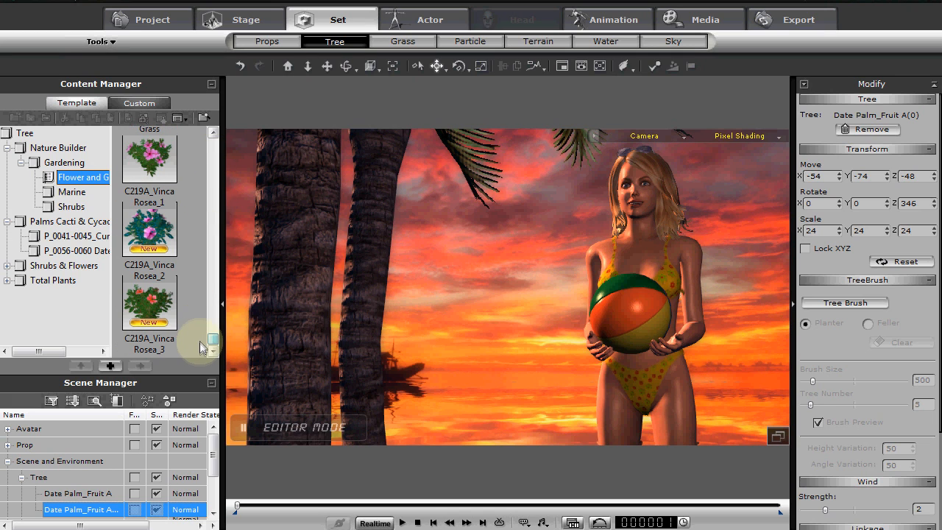
{"action": "left_click_drag", "start_coordinate": [149, 156], "coordinate": [375, 349]}
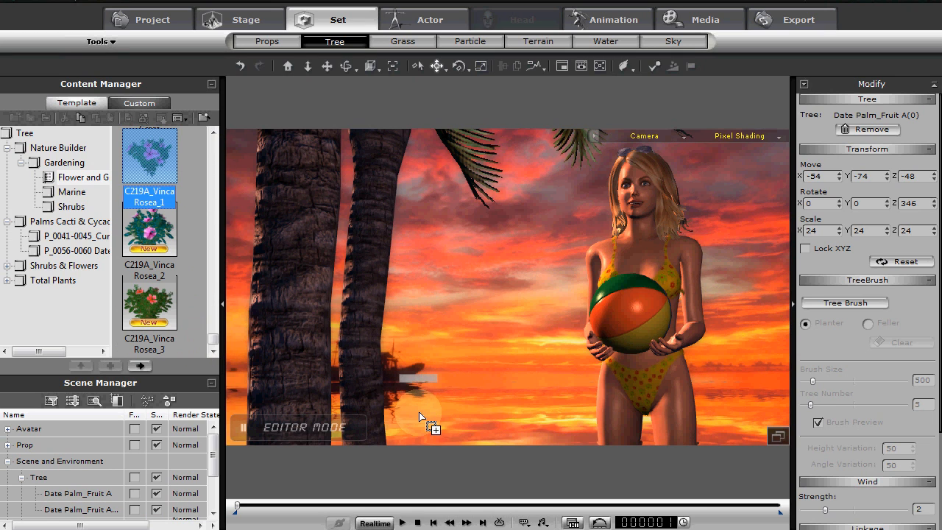
{"action": "left_click_drag", "start_coordinate": [420, 417], "coordinate": [418, 416]}
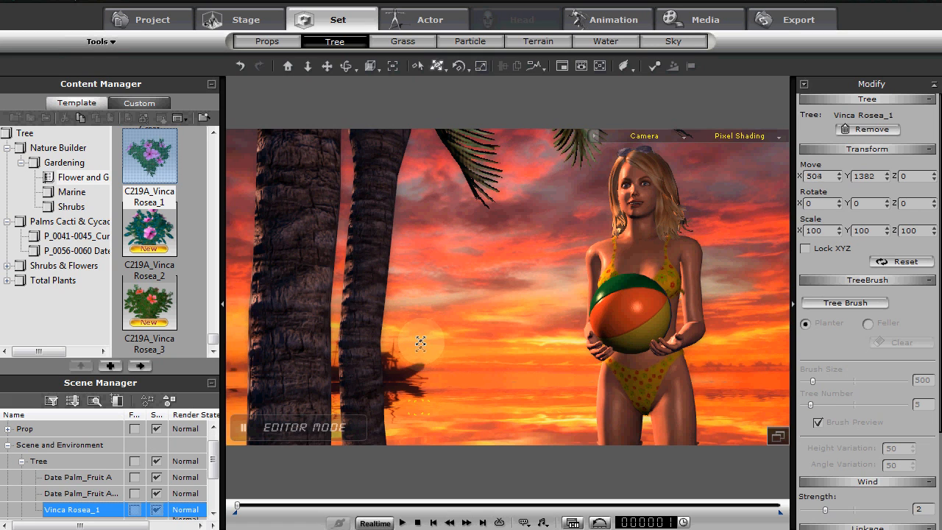
Arrange the Vinca Rosea_1 flowers along the lower foreground of the shot between the palms and the avatar
{"action": "left_click_drag", "start_coordinate": [420, 343], "coordinate": [421, 417]}
{"action": "left_click_drag", "start_coordinate": [337, 395], "coordinate": [376, 408], "text": "ctrl"}
{"action": "right_click_drag", "start_coordinate": [376, 407], "coordinate": [544, 419]}
{"action": "mouse_move", "coordinate": [545, 419]}
{"action": "left_mouse_down"}
{"action": "mouse_move", "coordinate": [579, 413]}
{"action": "mouse_move", "coordinate": [556, 415]}
{"action": "left_mouse_up"}
{"action": "right_click_drag", "start_coordinate": [582, 411], "coordinate": [600, 418]}
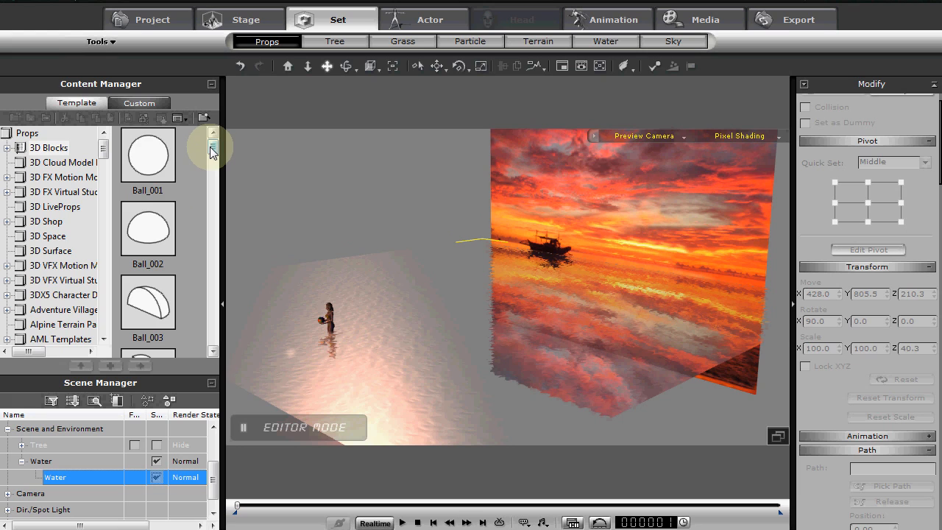
Add a Cylinder_001 prop from the 3D Blocks and raise it above the avatar to Z 208
{"action": "left_click_drag", "start_coordinate": [213, 152], "coordinate": [214, 256]}
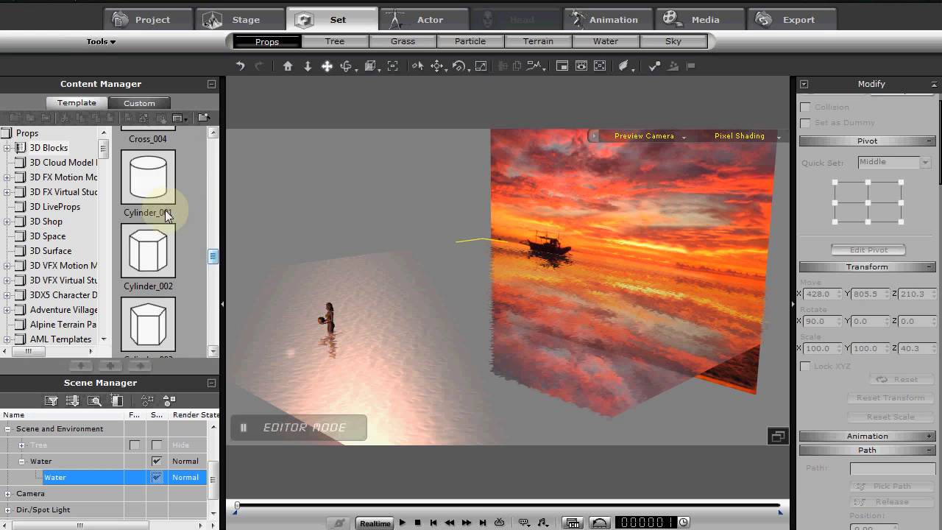
{"action": "double_click", "coordinate": [150, 180]}
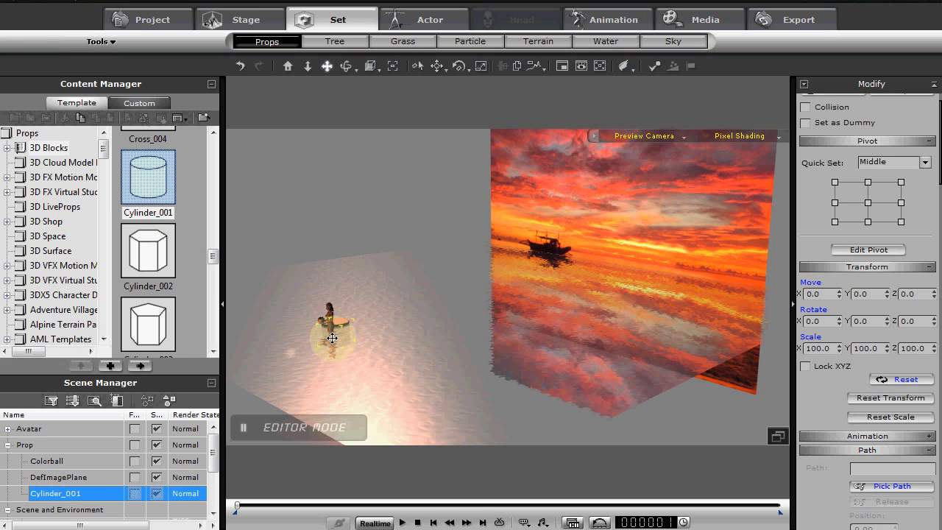
{"action": "left_click_drag", "start_coordinate": [331, 338], "coordinate": [338, 313]}
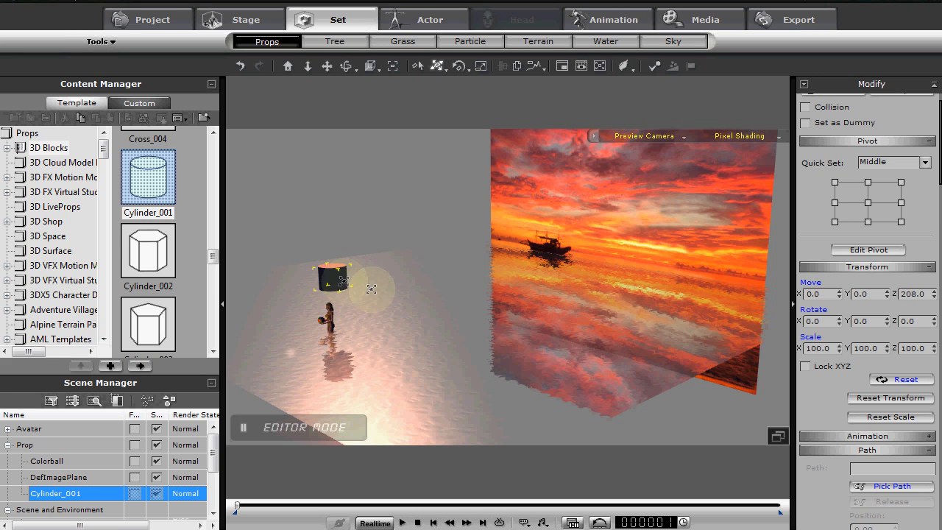
Remove the diffuse texture from the Cylinder_001 material
{"action": "middle_click_drag", "start_coordinate": [412, 313], "coordinate": [374, 380]}
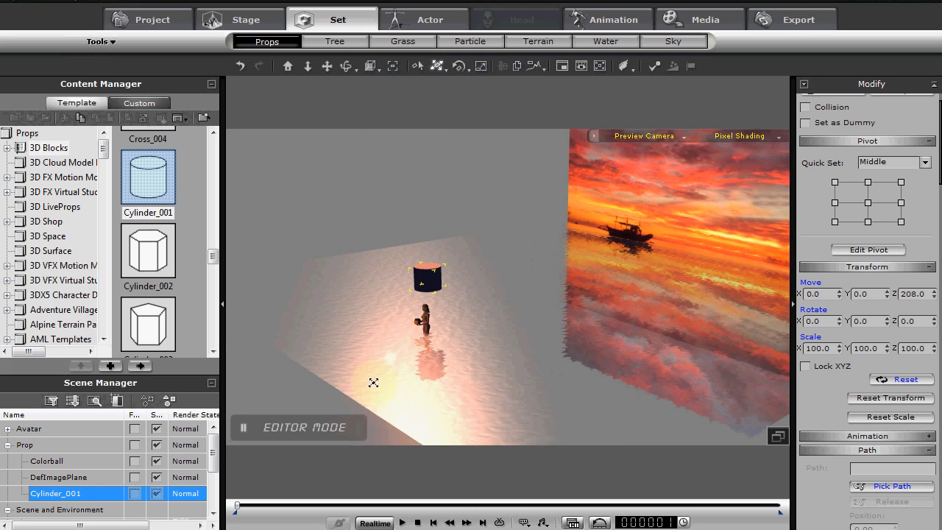
{"action": "left_click_drag", "start_coordinate": [833, 404], "coordinate": [834, 241]}
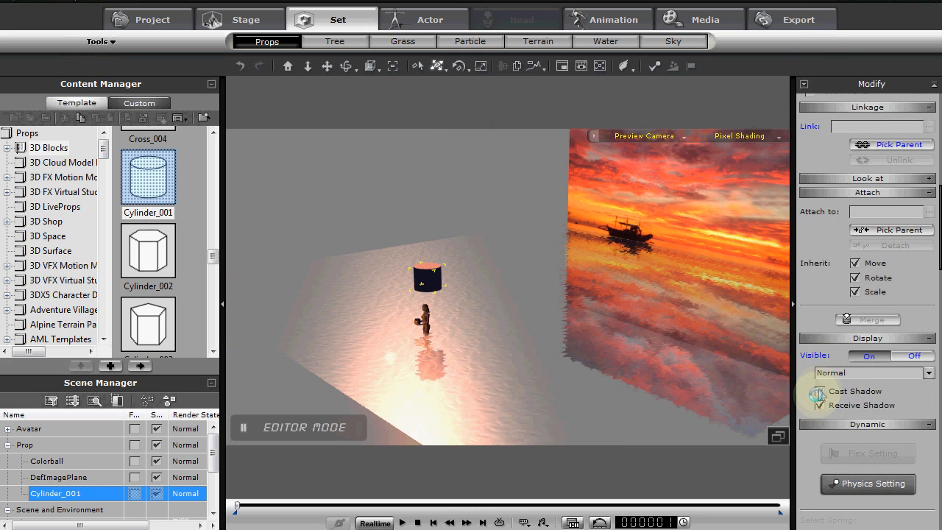
{"action": "left_click_drag", "start_coordinate": [812, 391], "coordinate": [842, 274]}
{"action": "left_click_drag", "start_coordinate": [810, 420], "coordinate": [846, 73]}
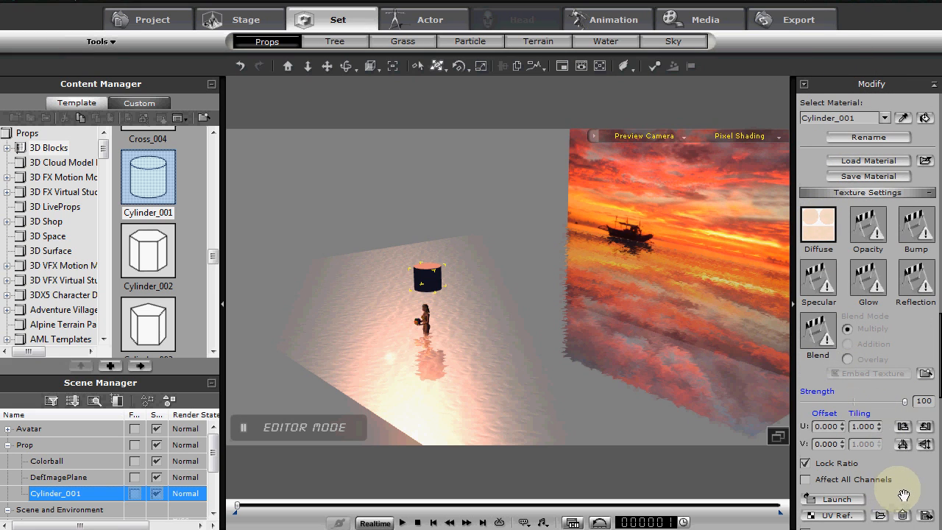
{"action": "left_click_drag", "start_coordinate": [903, 494], "coordinate": [906, 412]}
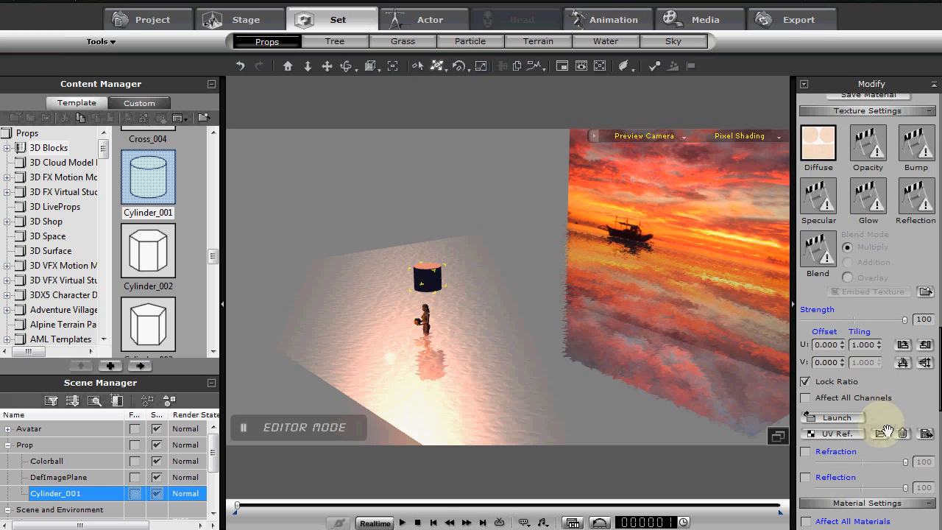
{"action": "left_click", "coordinate": [901, 433]}
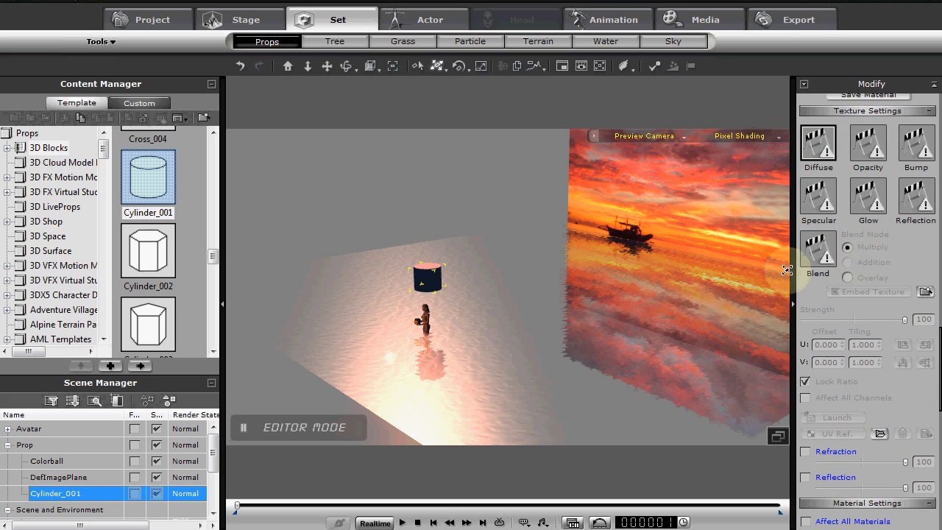
Rotate Cylinder_001 onto its side so its round end faces the shot instead of pointing upward
{"action": "key", "text": "e"}
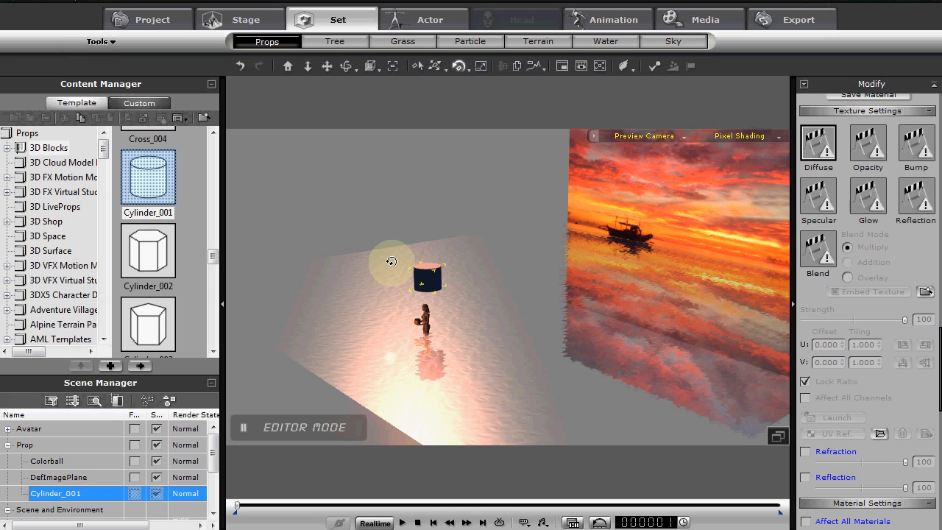
{"action": "mouse_move", "coordinate": [424, 251]}
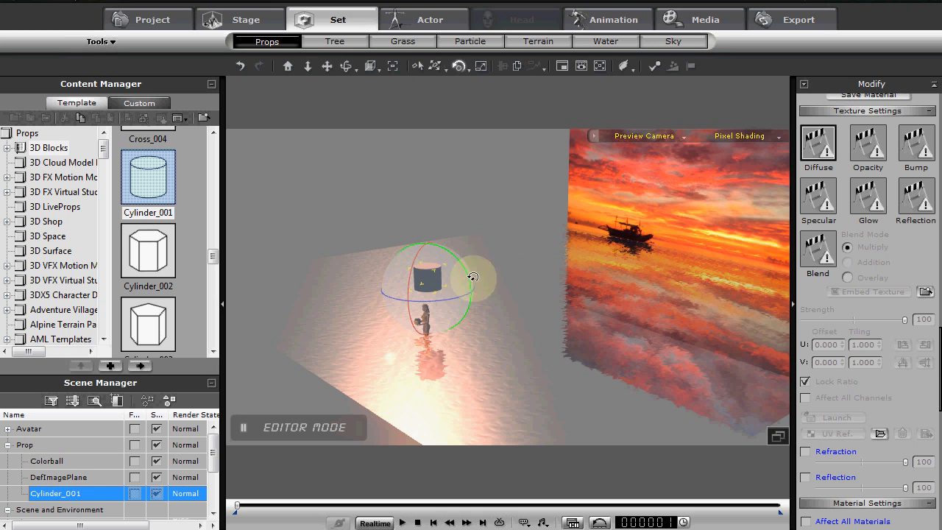
{"action": "right_click_drag", "start_coordinate": [473, 276], "coordinate": [485, 315]}
{"action": "left_click", "coordinate": [426, 263]}
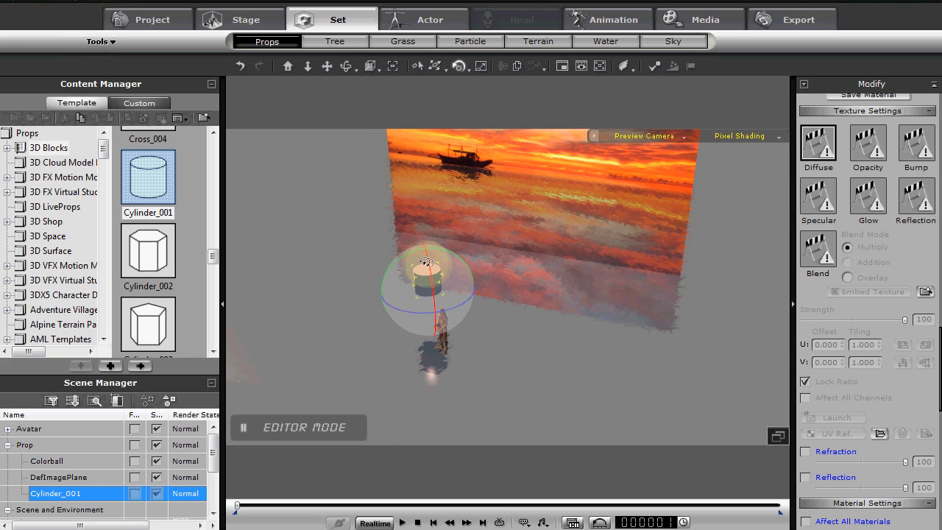
{"action": "left_click_drag", "start_coordinate": [430, 269], "coordinate": [432, 329]}
{"action": "right_click_drag", "start_coordinate": [572, 337], "coordinate": [181, 298]}
Scale Cylinder_001 down along its length to flatten it into a thin disc
{"action": "key", "text": "r"}
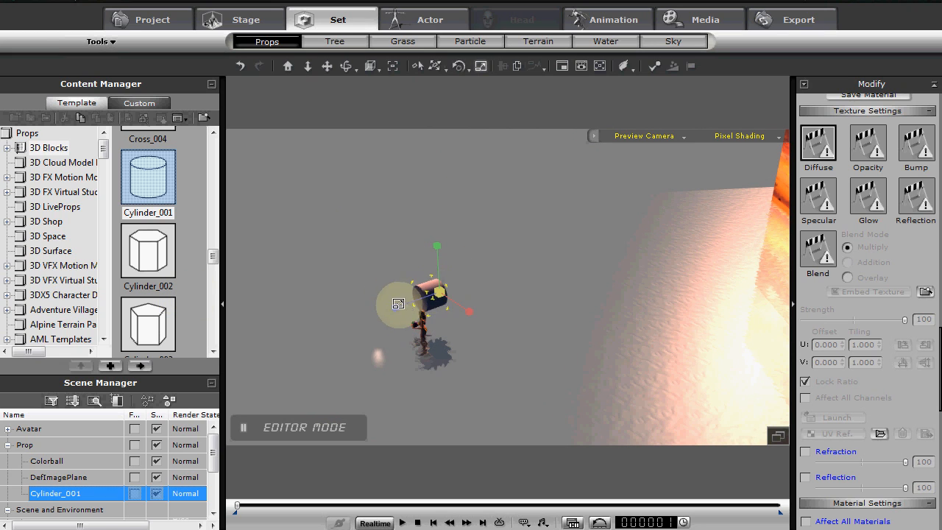
{"action": "left_click_drag", "start_coordinate": [394, 306], "coordinate": [697, 261]}
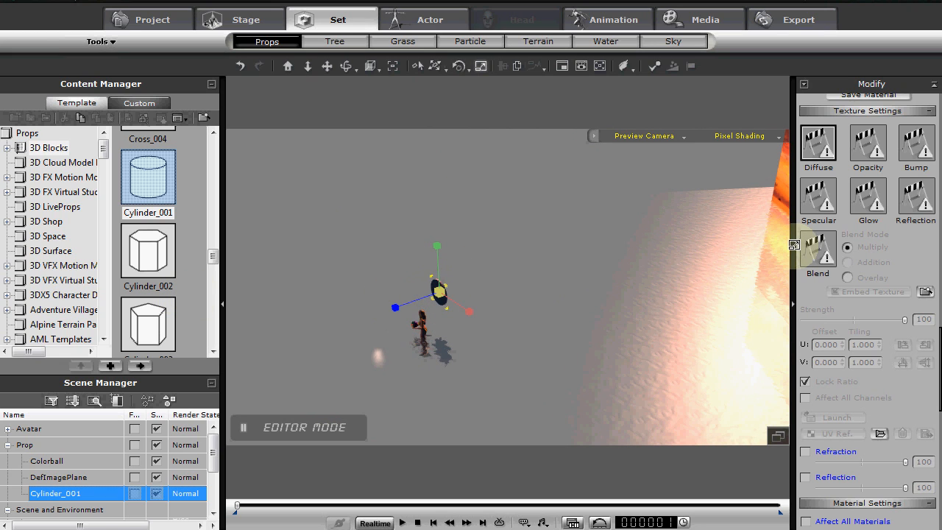
{"action": "right_click_drag", "start_coordinate": [705, 272], "coordinate": [494, 341]}
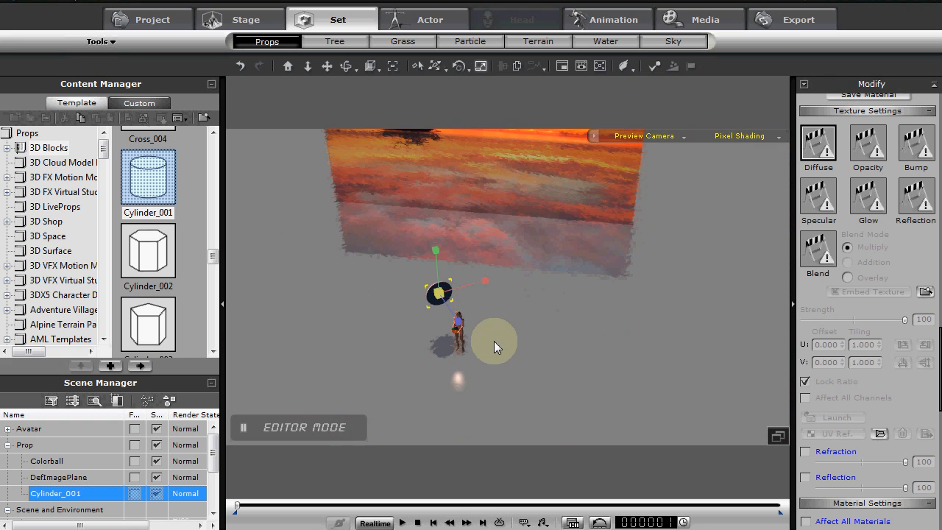
Turn the flattened Cylinder_001 disc slightly so it sits square to the sunset backdrop
{"action": "key", "text": "w"}
{"action": "key", "text": "x"}
{"action": "scroll", "coordinate": [438, 314], "scroll_direction": "up", "scroll_amount": 8}
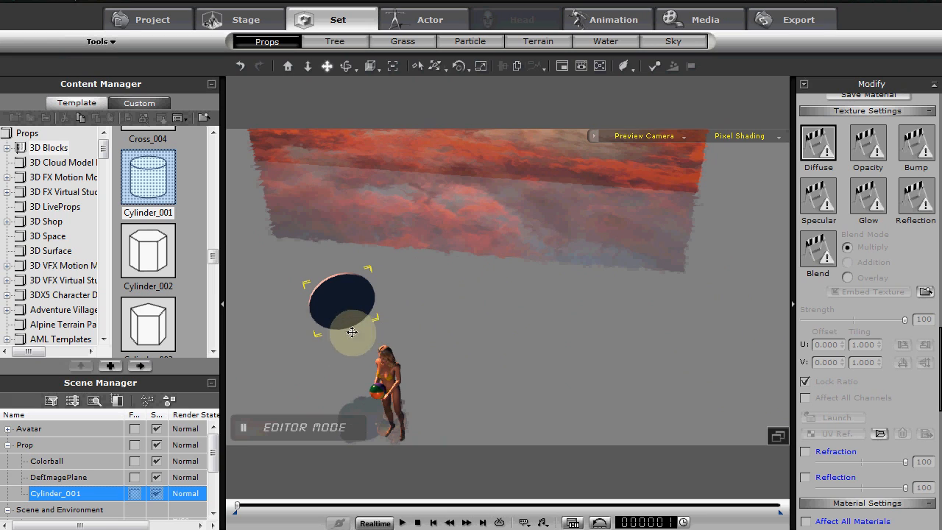
{"action": "key", "text": "e"}
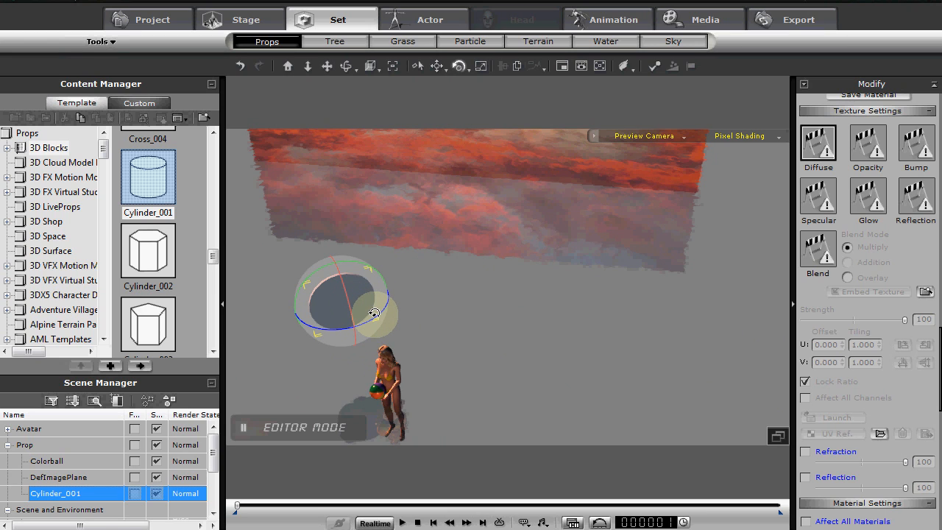
{"action": "left_click_drag", "start_coordinate": [376, 313], "coordinate": [366, 319]}
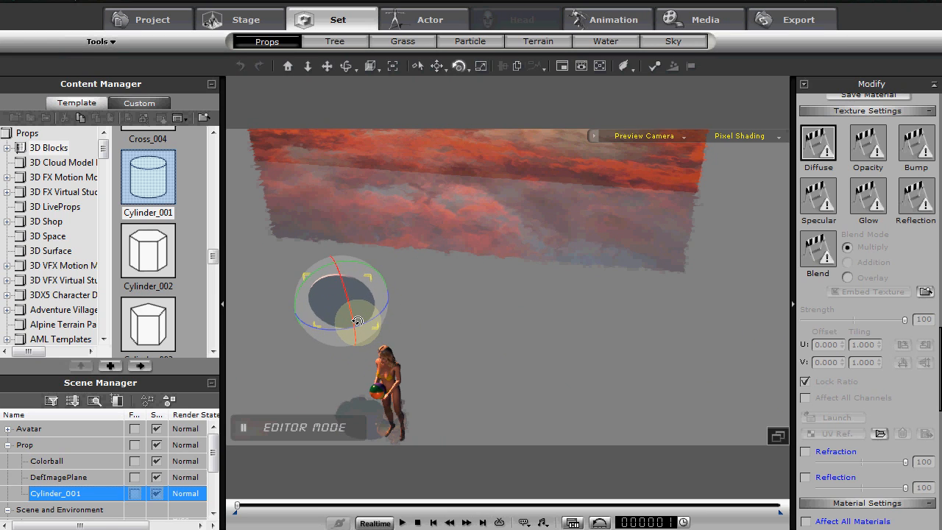
Move the Cylinder_001 disc away from the avatar, back across the water toward the sunset image plane
{"action": "key", "text": "w"}
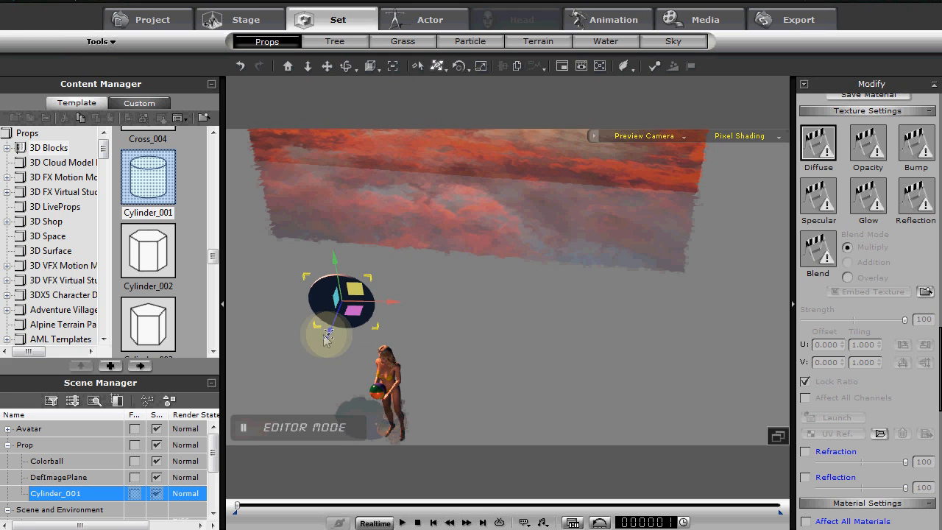
{"action": "left_click_drag", "start_coordinate": [329, 332], "coordinate": [419, 132]}
{"action": "middle_click_drag", "start_coordinate": [530, 218], "coordinate": [365, 354]}
{"action": "left_click_drag", "start_coordinate": [337, 269], "coordinate": [517, 152]}
{"action": "middle_click_drag", "start_coordinate": [470, 204], "coordinate": [389, 343]}
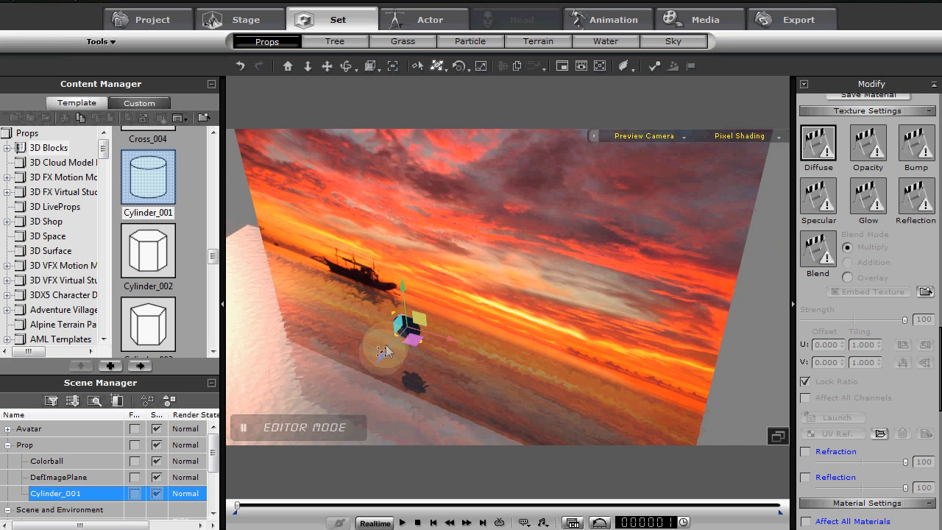
{"action": "left_click_drag", "start_coordinate": [385, 352], "coordinate": [435, 318]}
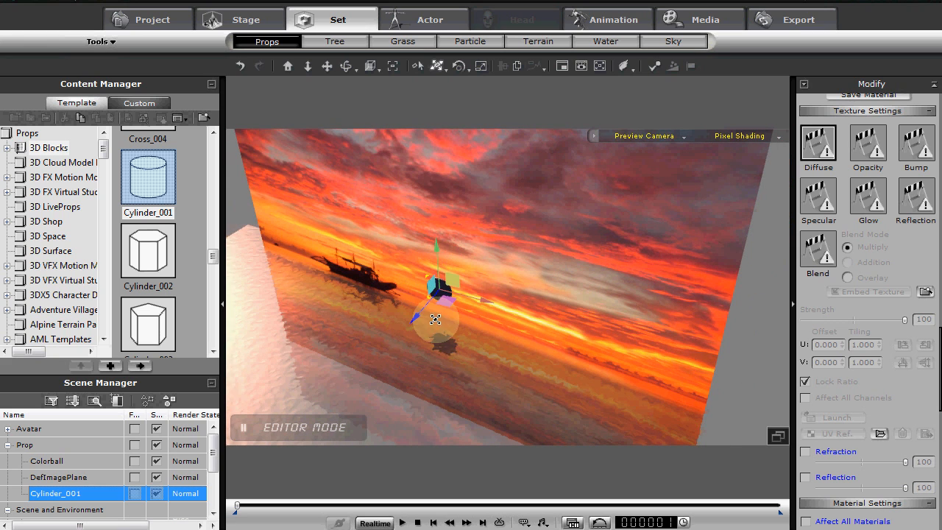
{"action": "right_click_drag", "start_coordinate": [437, 317], "coordinate": [432, 341]}
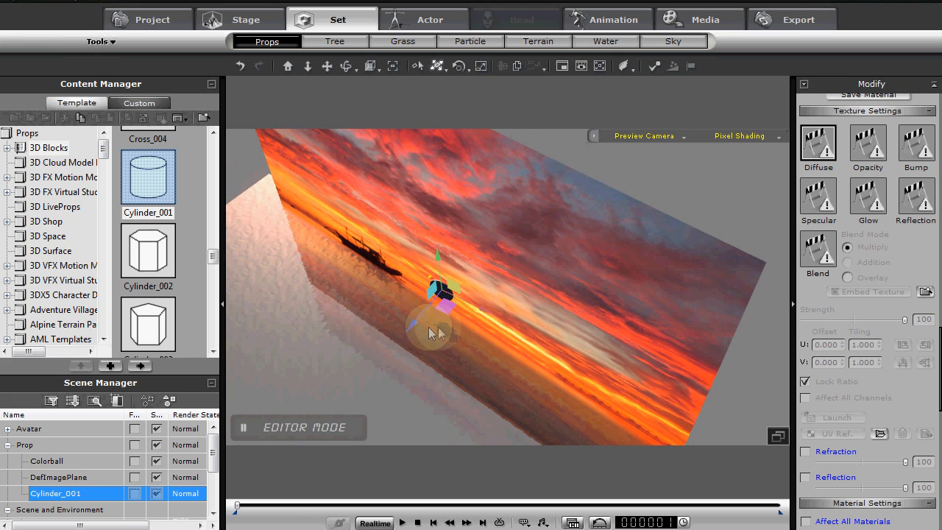
Adjust the Cylinder_001 disc's position and scale near the sunset image plane and check it from the front
{"action": "key", "text": "e"}
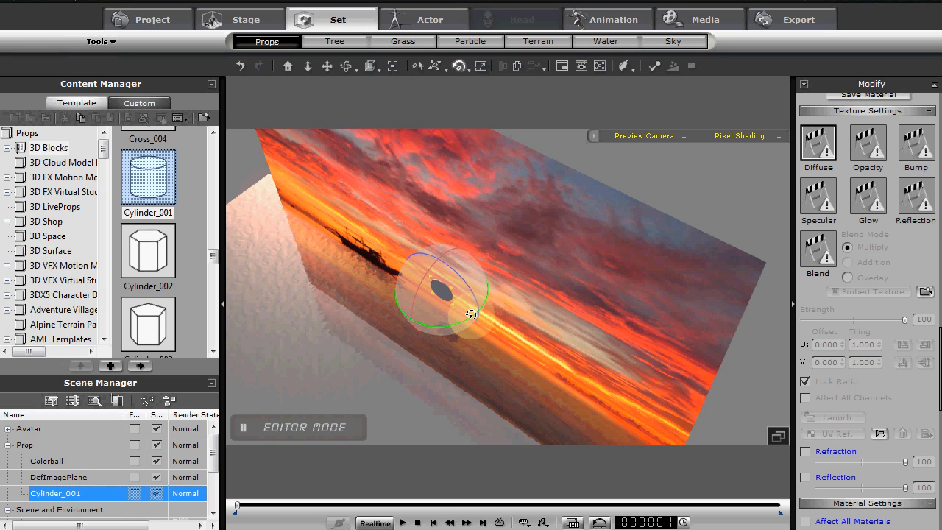
{"action": "key", "text": "w"}
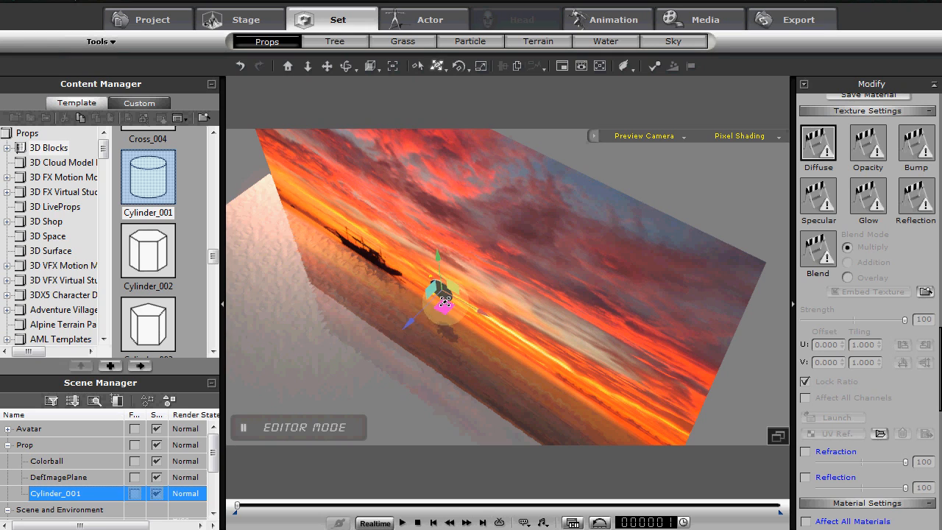
{"action": "left_click", "coordinate": [412, 325]}
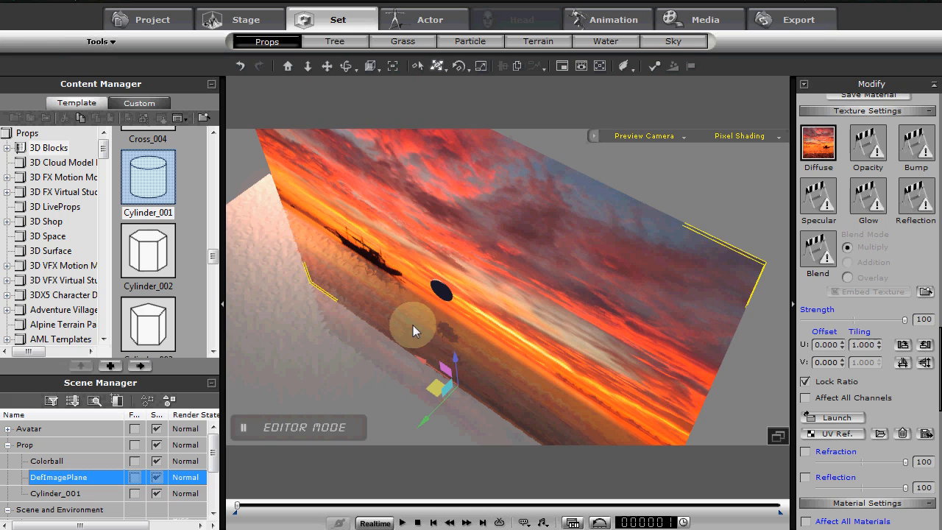
{"action": "left_click", "coordinate": [441, 291]}
{"action": "left_click_drag", "start_coordinate": [407, 321], "coordinate": [448, 258]}
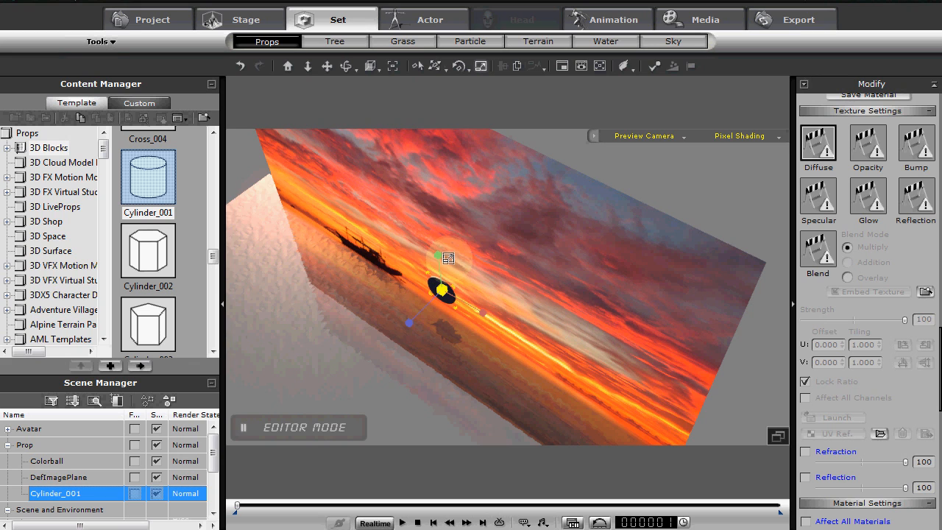
{"action": "right_click_drag", "start_coordinate": [405, 322], "coordinate": [557, 287]}
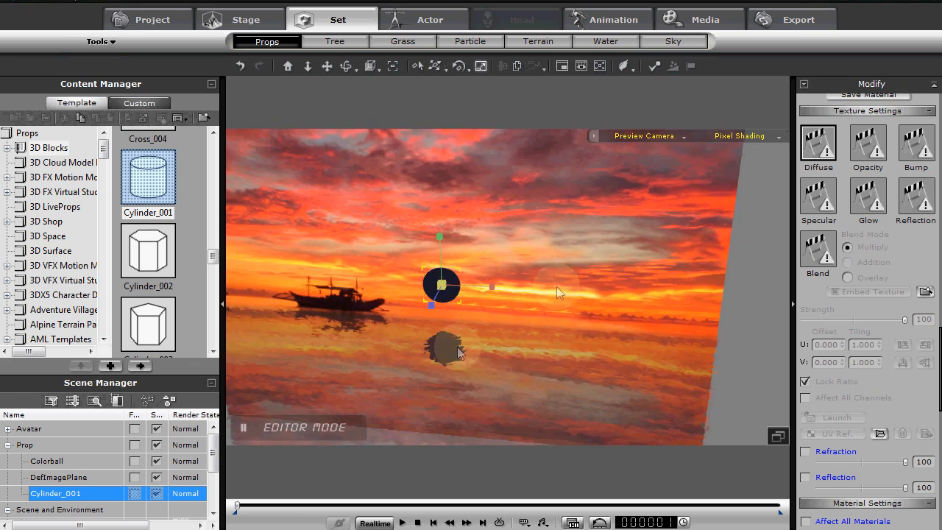
{"action": "middle_click_drag", "start_coordinate": [452, 359], "coordinate": [453, 293]}
{"action": "right_click_drag", "start_coordinate": [472, 231], "coordinate": [520, 302]}
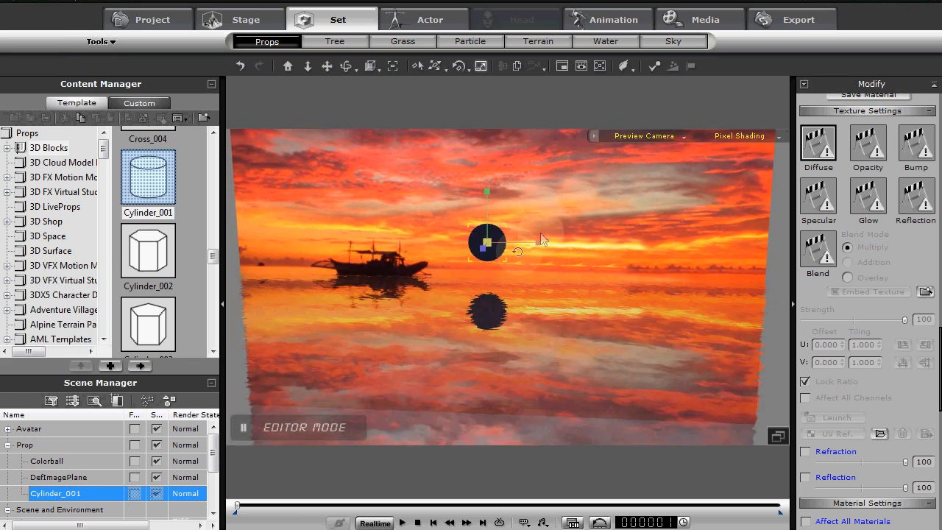
In the saved Camera view, enlarge the Cylinder_001 disc and place it above the horizon between the boat and the avatar
{"action": "left_click", "coordinate": [639, 134]}
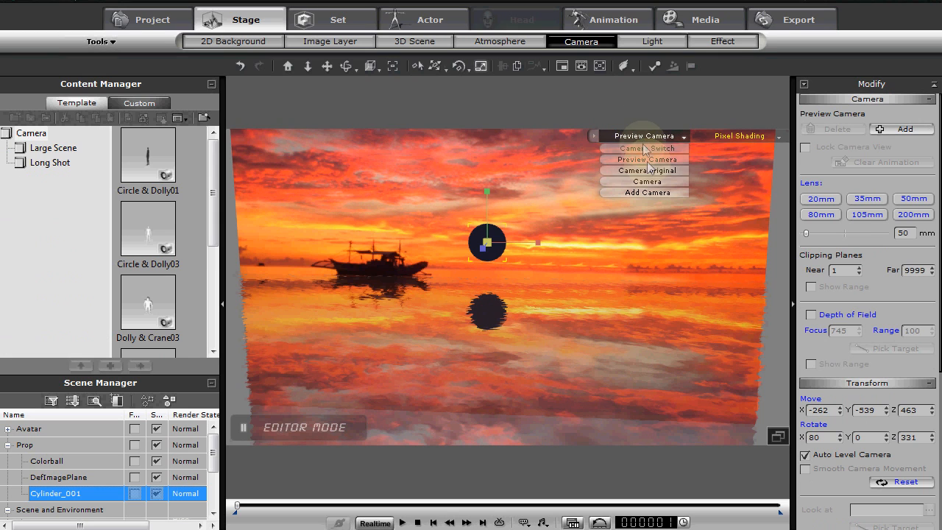
{"action": "left_click", "coordinate": [634, 188]}
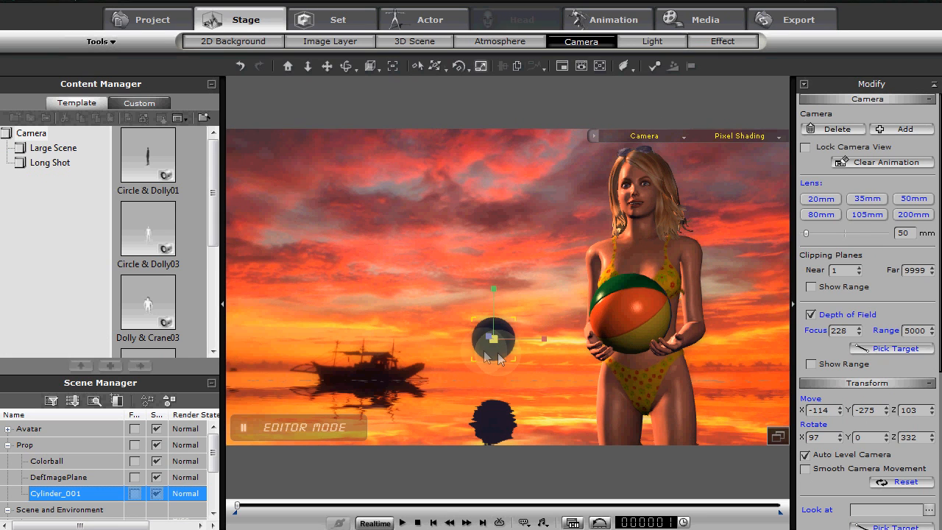
{"action": "left_click_drag", "start_coordinate": [493, 339], "coordinate": [514, 294]}
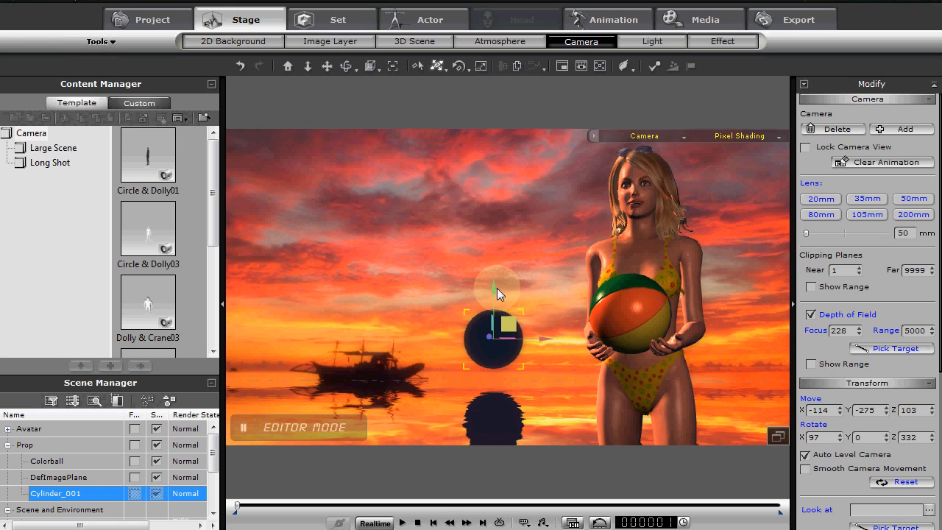
{"action": "left_click_drag", "start_coordinate": [493, 288], "coordinate": [491, 260]}
{"action": "left_click_drag", "start_coordinate": [547, 308], "coordinate": [522, 311]}
{"action": "mouse_move", "coordinate": [473, 265]}
{"action": "left_mouse_down"}
{"action": "mouse_move", "coordinate": [474, 291]}
{"action": "mouse_move", "coordinate": [475, 270]}
{"action": "left_mouse_up"}
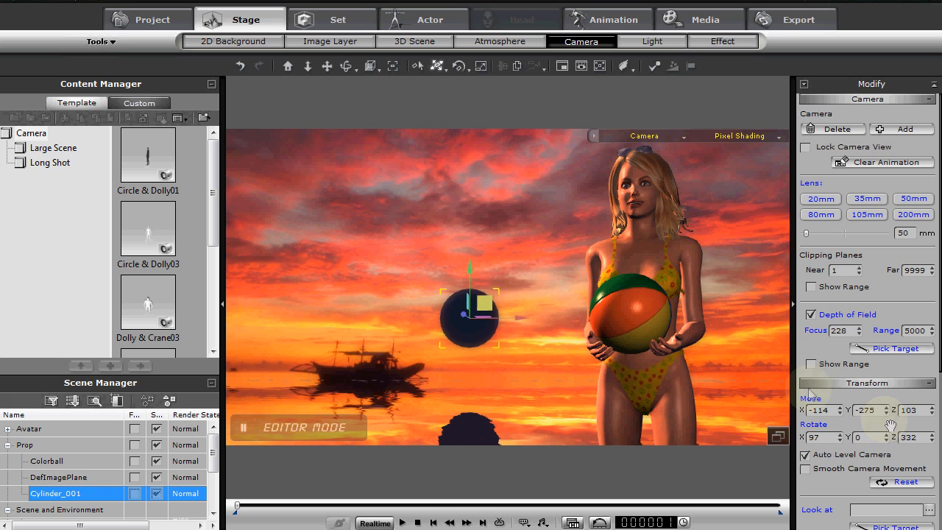
Set the Cylinder_001 material's diffuse color to orange-yellow (RGB 248, 188, 48) and raise its Self-Illumination to maximum
{"action": "scroll", "coordinate": [830, 494], "scroll_direction": "down", "scroll_amount": 7}
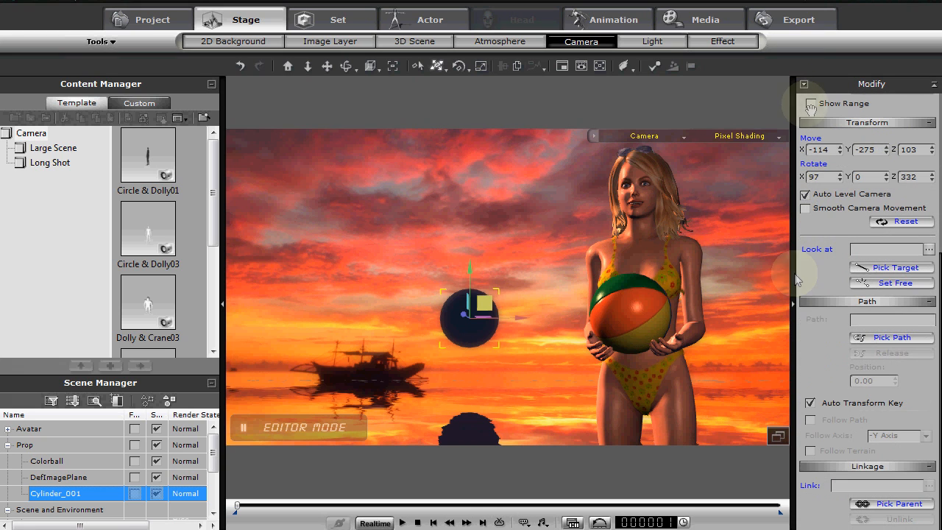
{"action": "left_click", "coordinate": [471, 321]}
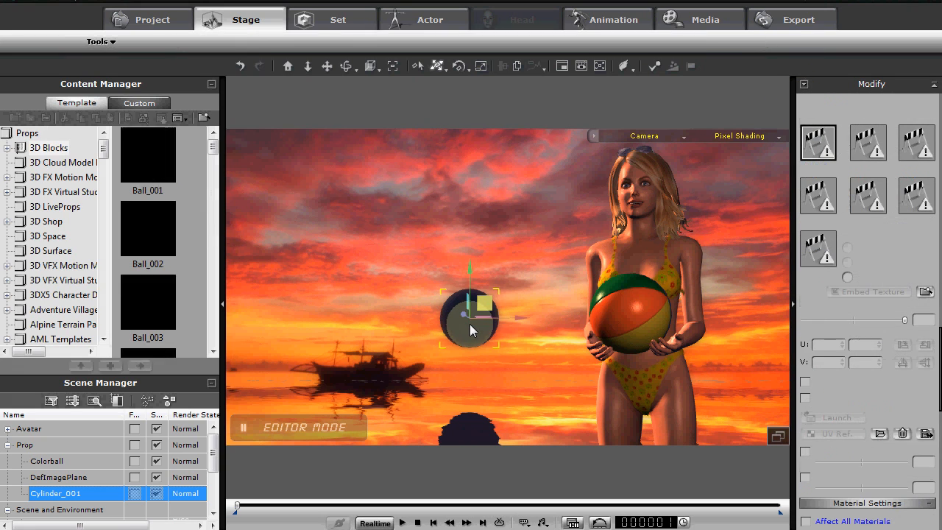
{"action": "scroll", "coordinate": [896, 285], "scroll_direction": "up", "scroll_amount": 4}
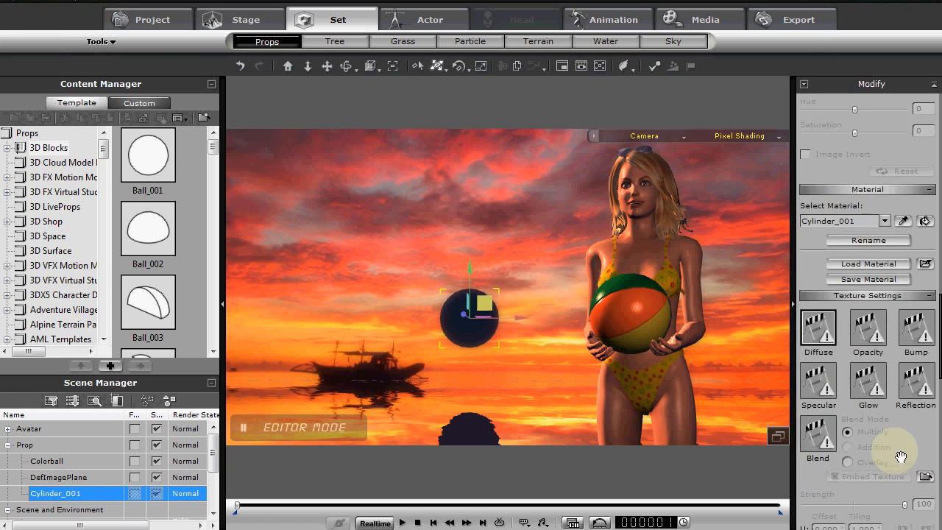
{"action": "scroll", "coordinate": [904, 452], "scroll_direction": "down", "scroll_amount": 7}
{"action": "left_click_drag", "start_coordinate": [915, 444], "coordinate": [904, 343]}
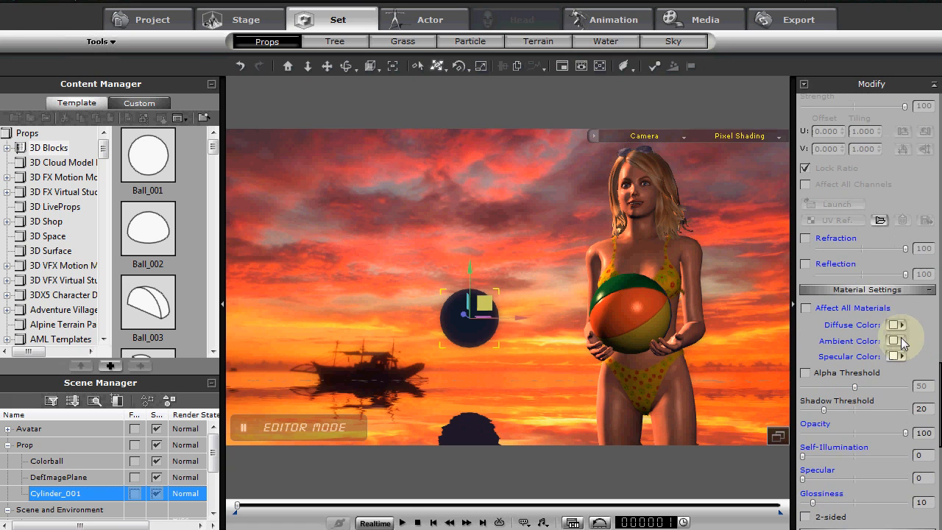
{"action": "left_click", "coordinate": [901, 325]}
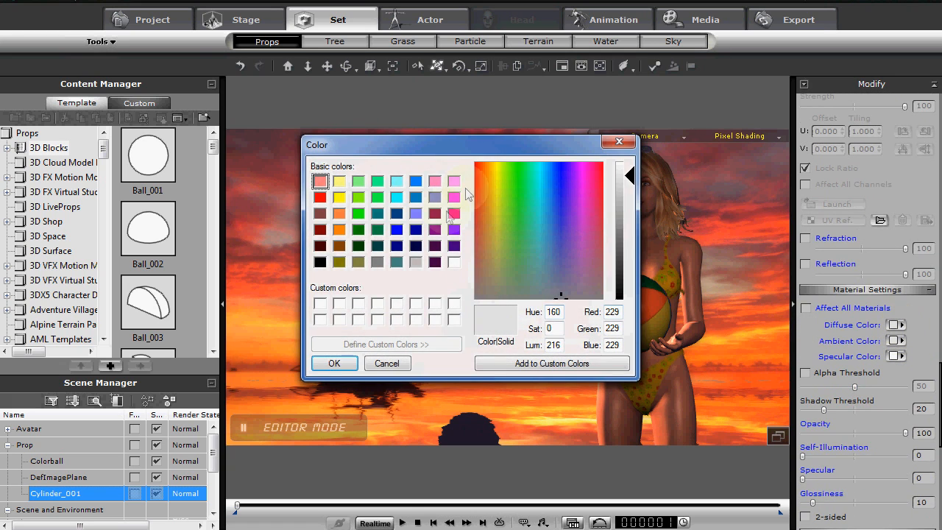
{"action": "left_click", "coordinate": [489, 170]}
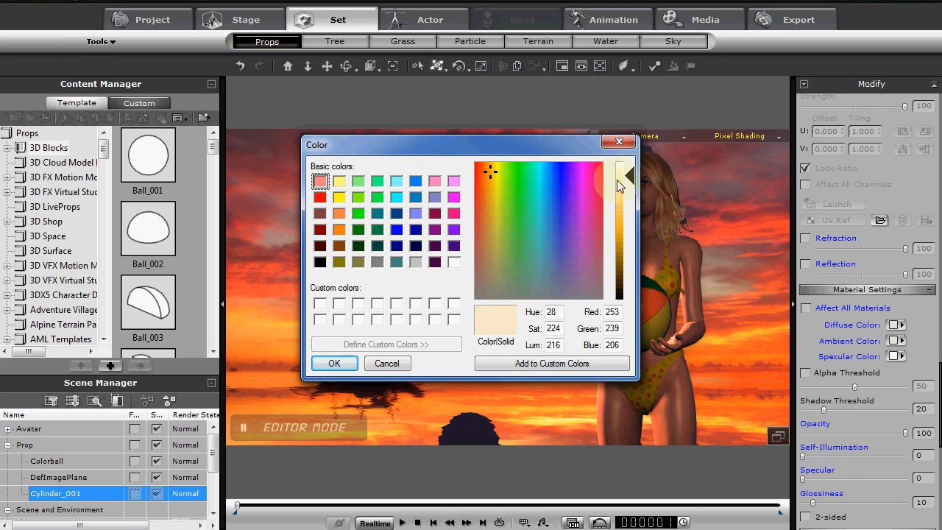
{"action": "left_click_drag", "start_coordinate": [633, 184], "coordinate": [633, 206]}
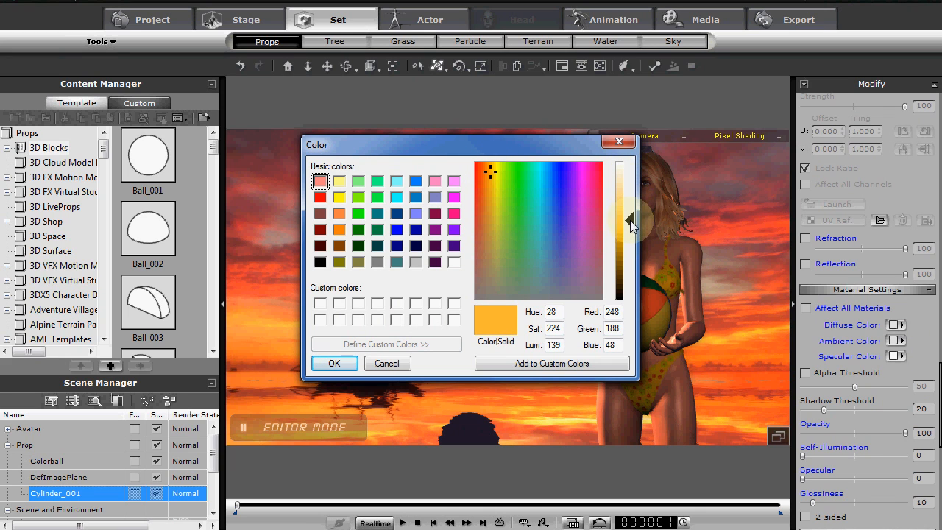
{"action": "left_click", "coordinate": [335, 363]}
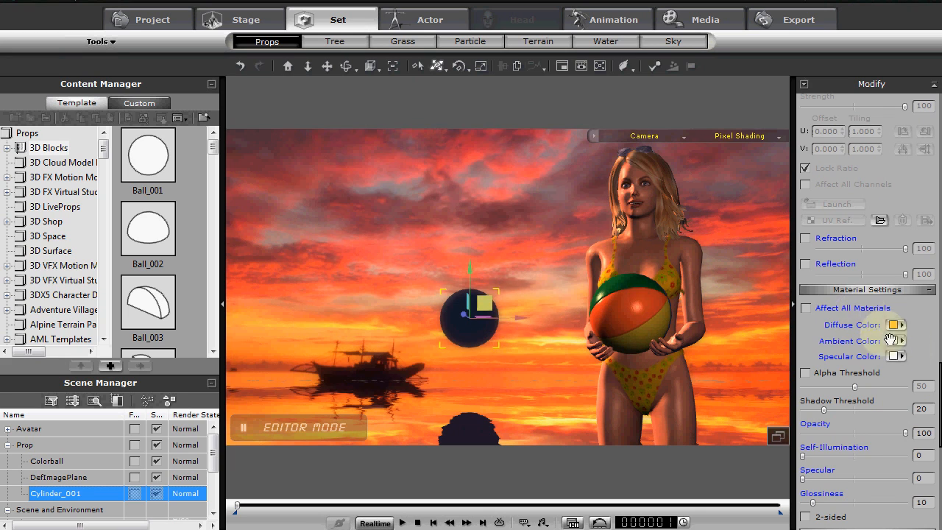
{"action": "left_click_drag", "start_coordinate": [802, 456], "coordinate": [934, 456]}
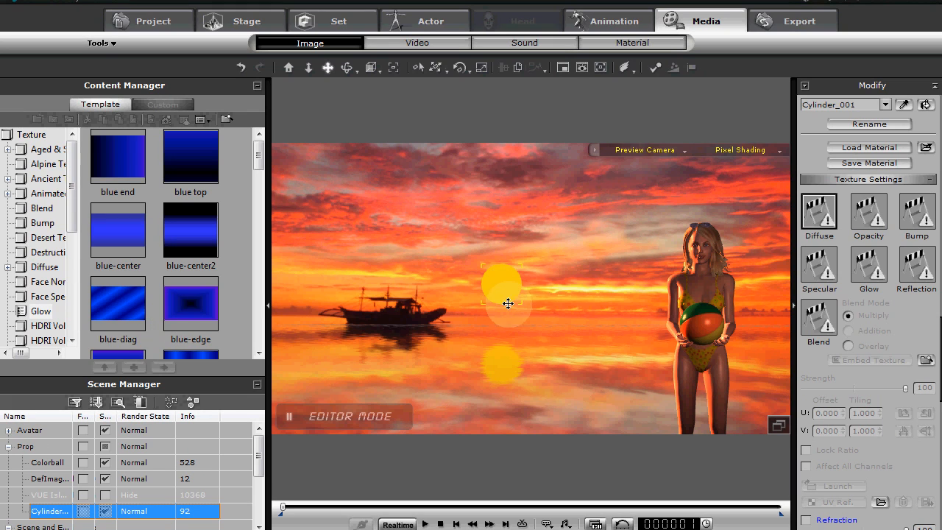
Scale up the glowing Cylinder_001 sun disc in the Preview Camera and raise it higher above the horizon
{"action": "key", "text": "r"}
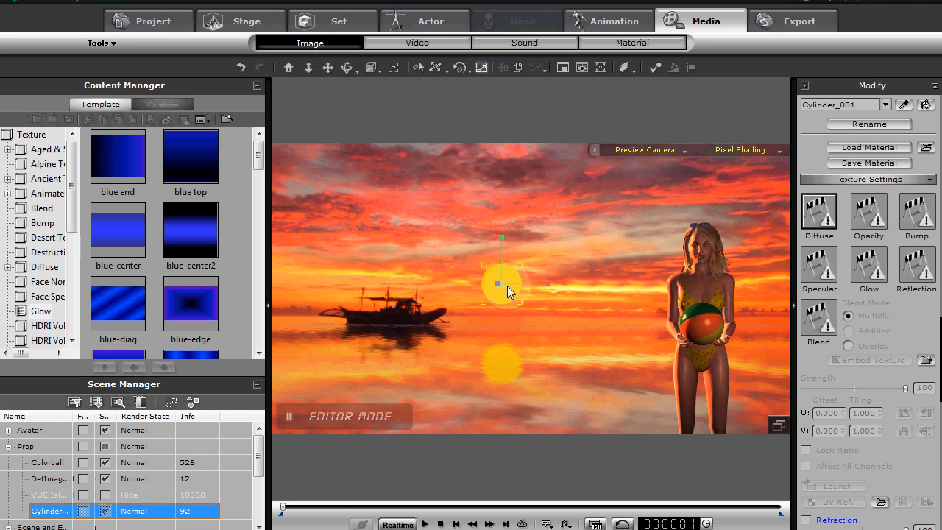
{"action": "left_click_drag", "start_coordinate": [507, 285], "coordinate": [546, 233]}
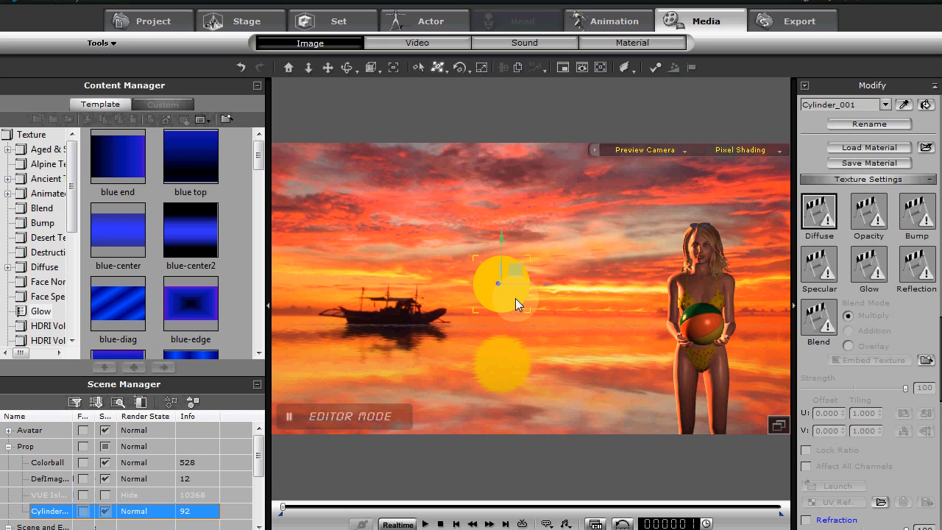
{"action": "left_click_drag", "start_coordinate": [511, 295], "coordinate": [507, 291]}
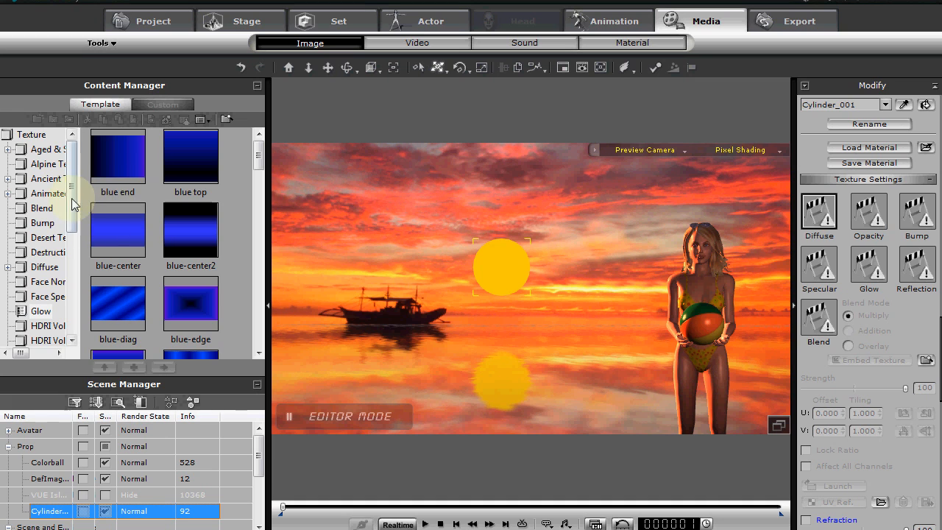
Apply the gold shine texture from the Glow folder to the Cylinder_001 sun's Diffuse channel and scale the disc up slightly
{"action": "scroll", "coordinate": [73, 200], "scroll_direction": "down", "scroll_amount": 2}
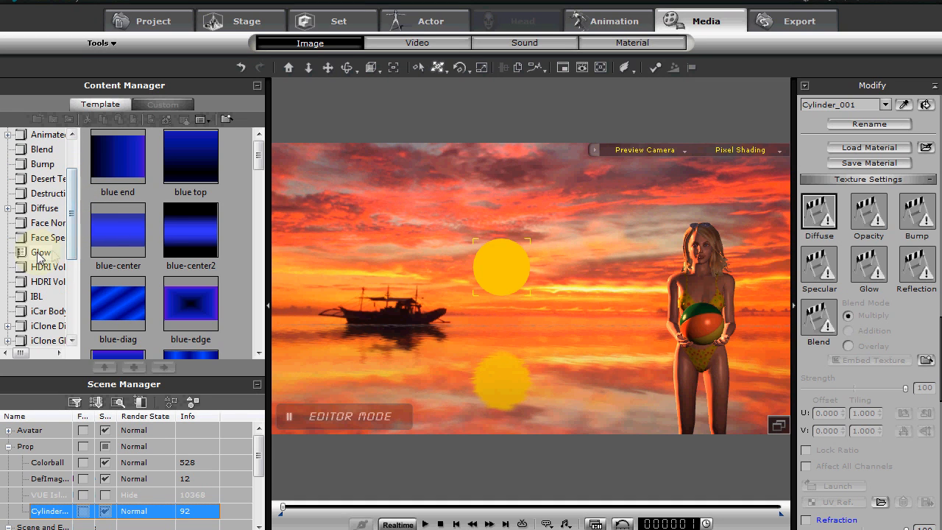
{"action": "left_click_drag", "start_coordinate": [259, 153], "coordinate": [251, 242]}
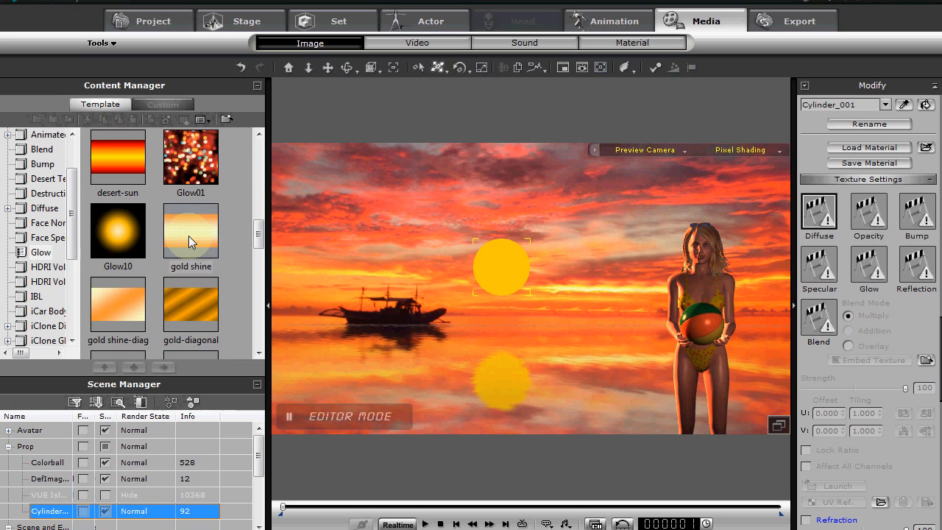
{"action": "left_click_drag", "start_coordinate": [188, 235], "coordinate": [505, 272]}
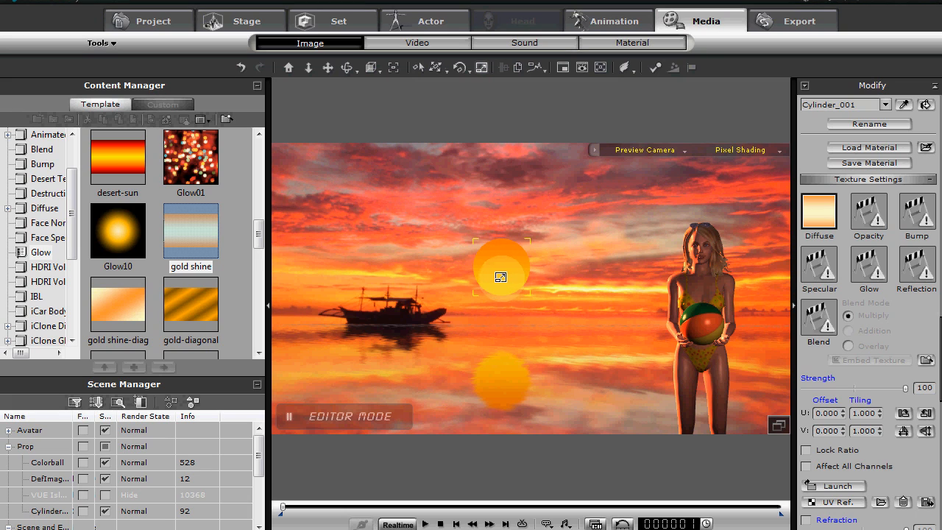
{"action": "left_click_drag", "start_coordinate": [500, 276], "coordinate": [522, 246]}
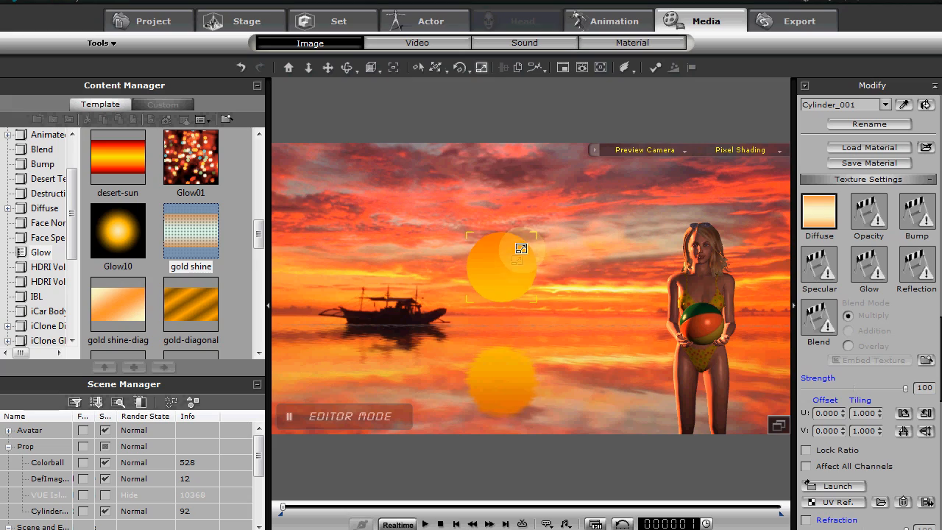
Load gold shine.jpg into the Cylinder_001 material's Glow channel and set its strength to 3
{"action": "left_click", "coordinate": [864, 268]}
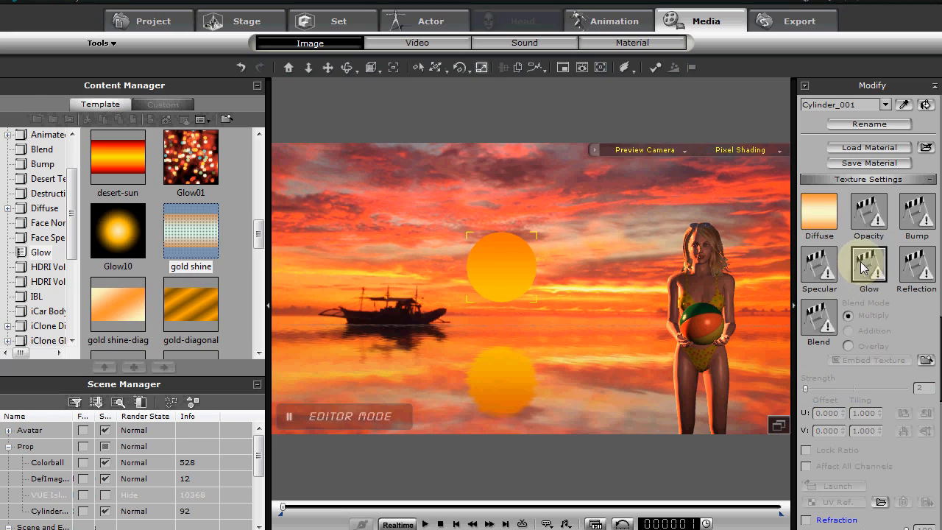
{"action": "double_click", "coordinate": [865, 268]}
{"action": "left_click_drag", "start_coordinate": [464, 223], "coordinate": [460, 311]}
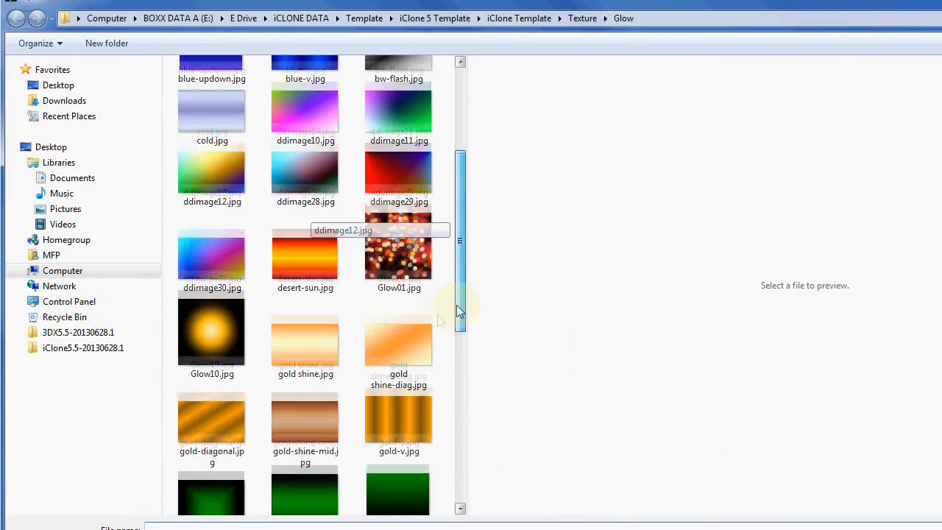
{"action": "double_click", "coordinate": [314, 336]}
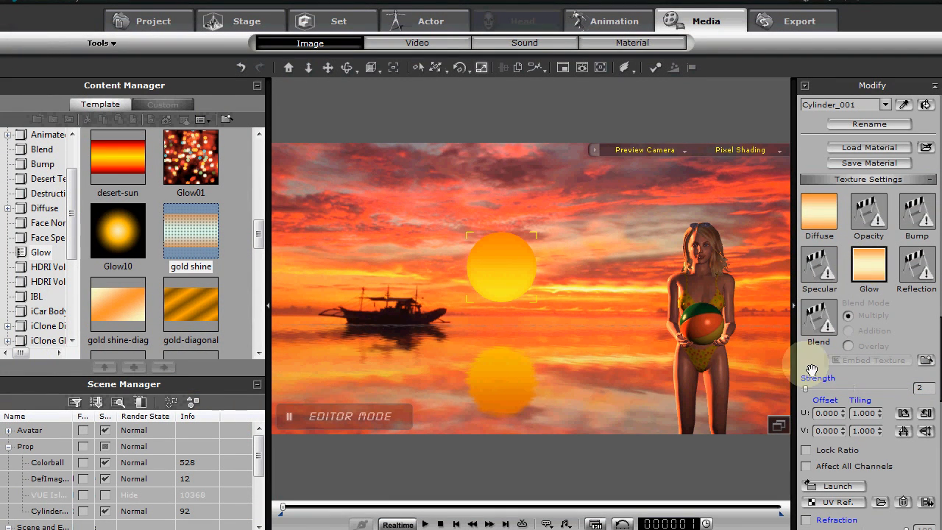
{"action": "mouse_move", "coordinate": [807, 393]}
{"action": "left_mouse_down"}
{"action": "mouse_move", "coordinate": [832, 390]}
{"action": "mouse_move", "coordinate": [784, 389]}
{"action": "mouse_move", "coordinate": [858, 390]}
{"action": "mouse_move", "coordinate": [809, 392]}
{"action": "left_mouse_up"}
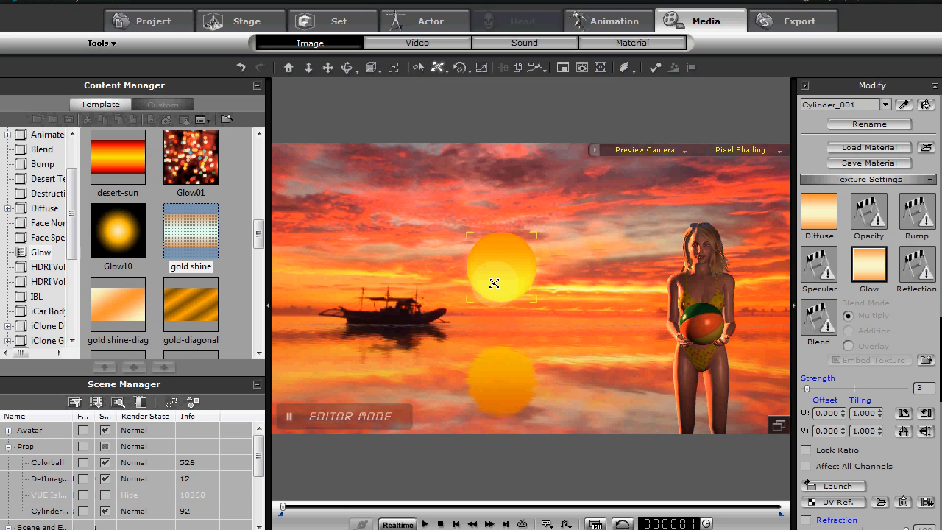
Fine-tune the height of the textured sun disc above the horizon in the Preview Camera
{"action": "left_click_drag", "start_coordinate": [494, 282], "coordinate": [498, 257]}
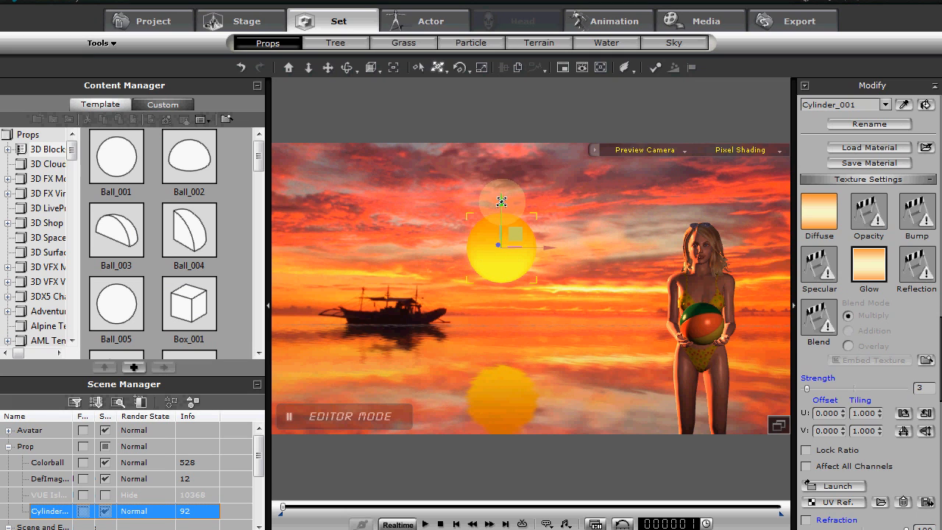
{"action": "mouse_move", "coordinate": [500, 201]}
{"action": "left_mouse_down"}
{"action": "mouse_move", "coordinate": [502, 262]}
{"action": "mouse_move", "coordinate": [501, 193]}
{"action": "mouse_move", "coordinate": [498, 212]}
{"action": "left_mouse_up"}
{"action": "left_click", "coordinate": [190, 401]}
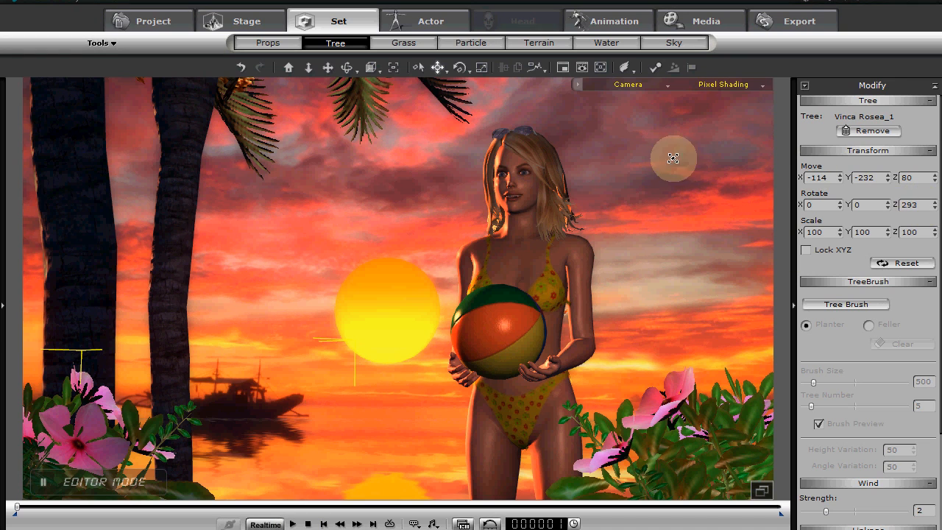
Review the atmosphere's HDR settings and play the finished scene through the saved Camera view
{"action": "left_click", "coordinate": [243, 20]}
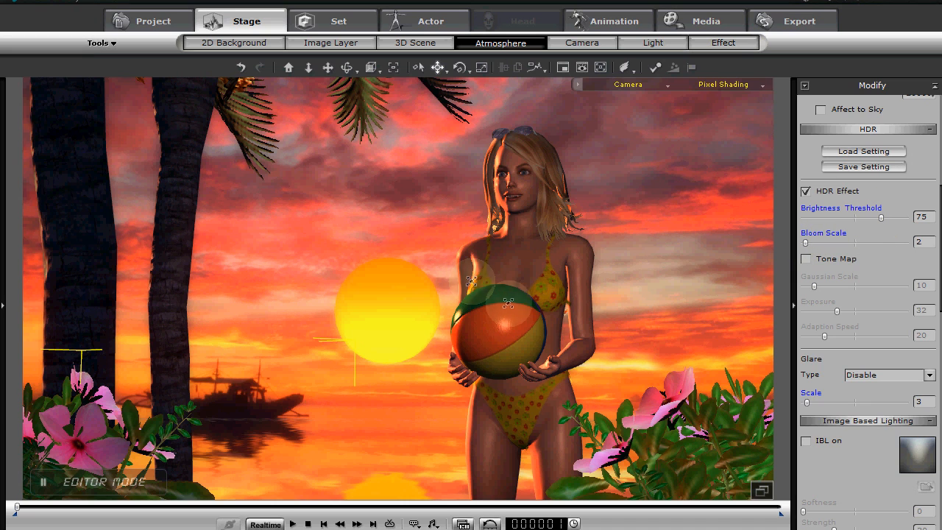
{"action": "left_click", "coordinate": [293, 523]}
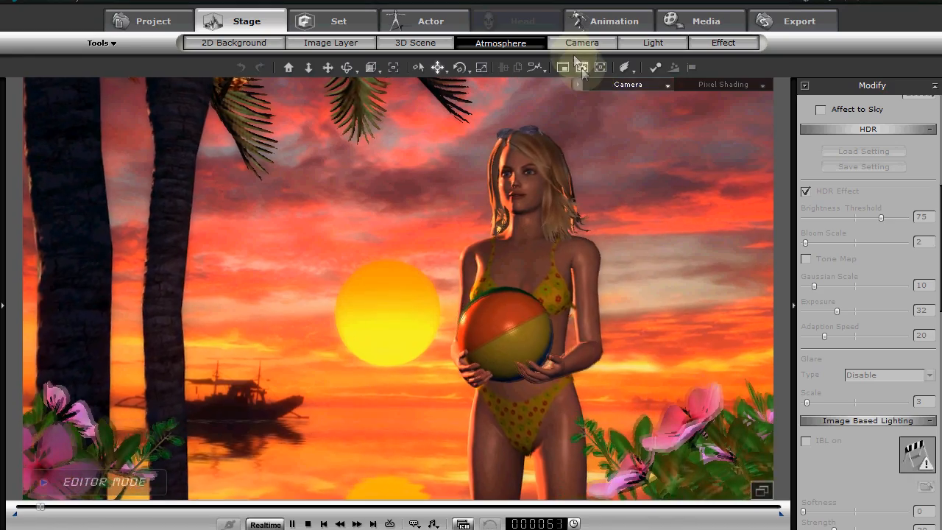